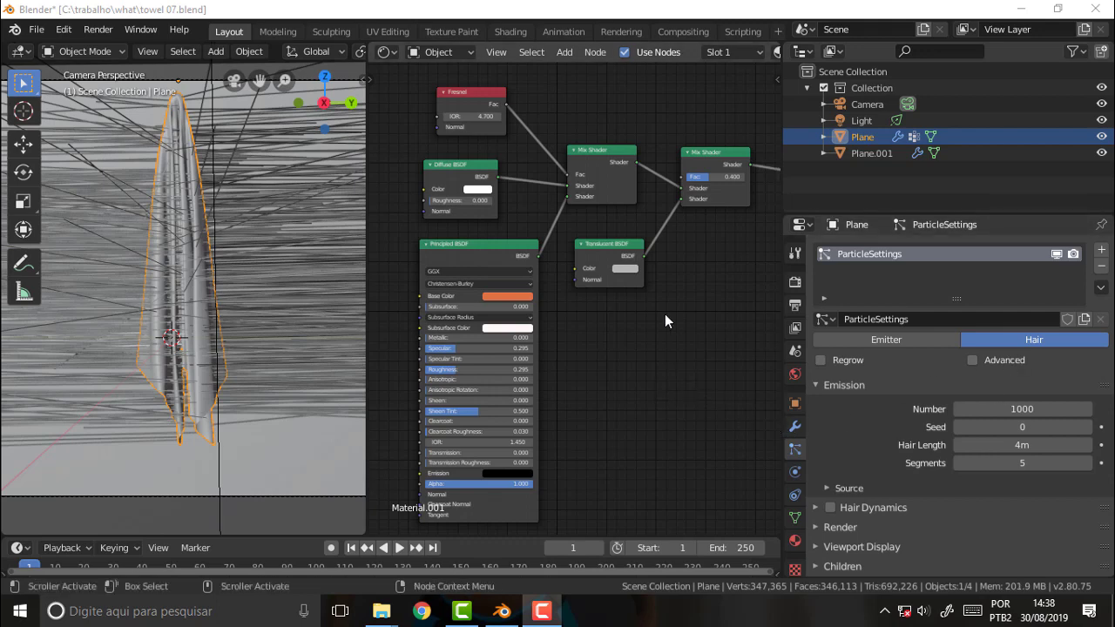
Pan and zoom around the hair material's node tree in the Shader Editor.
scroll(664, 313, "down", 1)
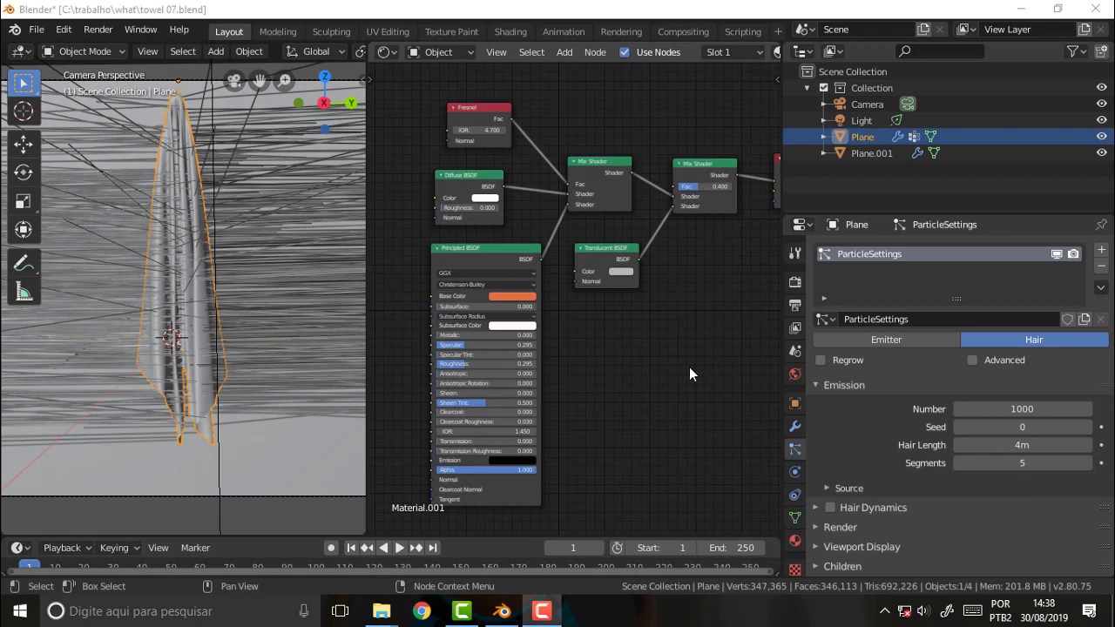
scroll(648, 341, "down", 1)
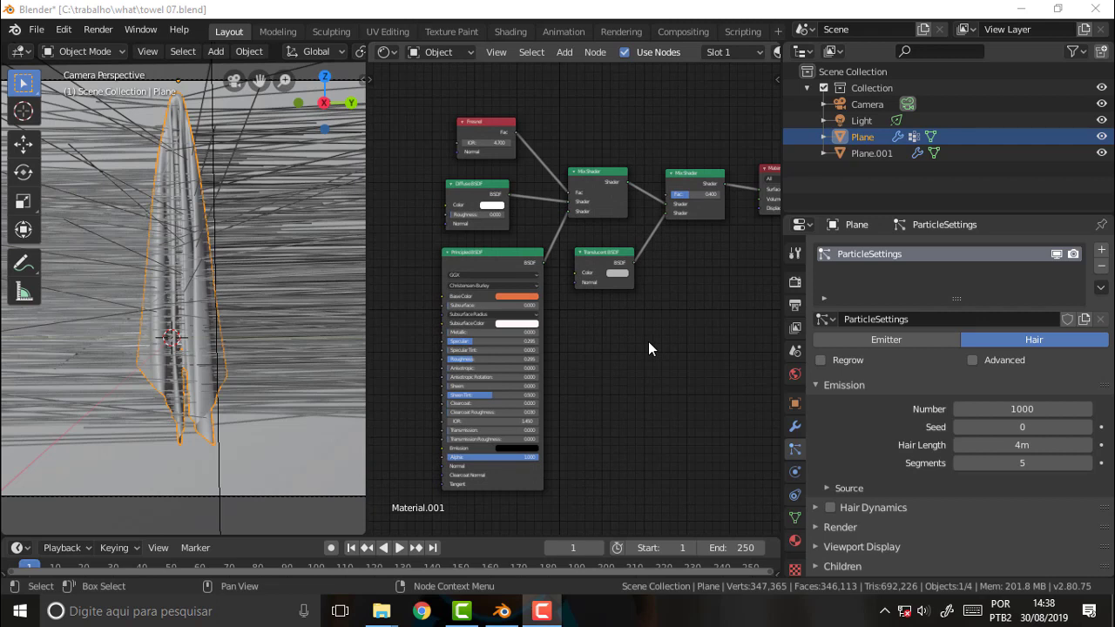
middle_click_drag(649, 344, 589, 331)
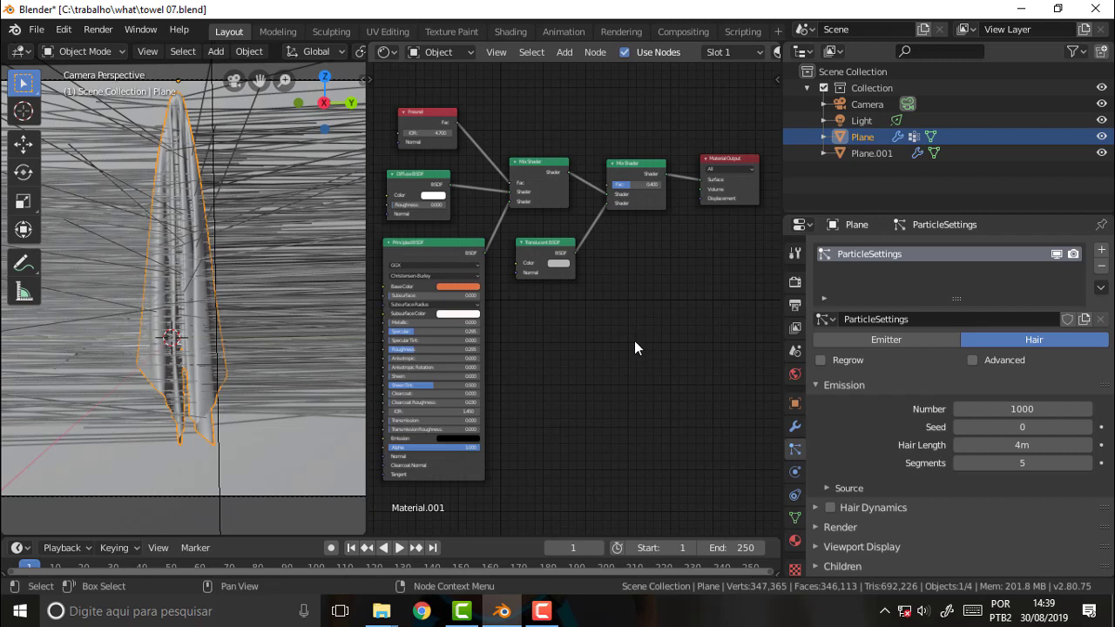
scroll(633, 334, "up", 1)
scroll(632, 334, "up", 1)
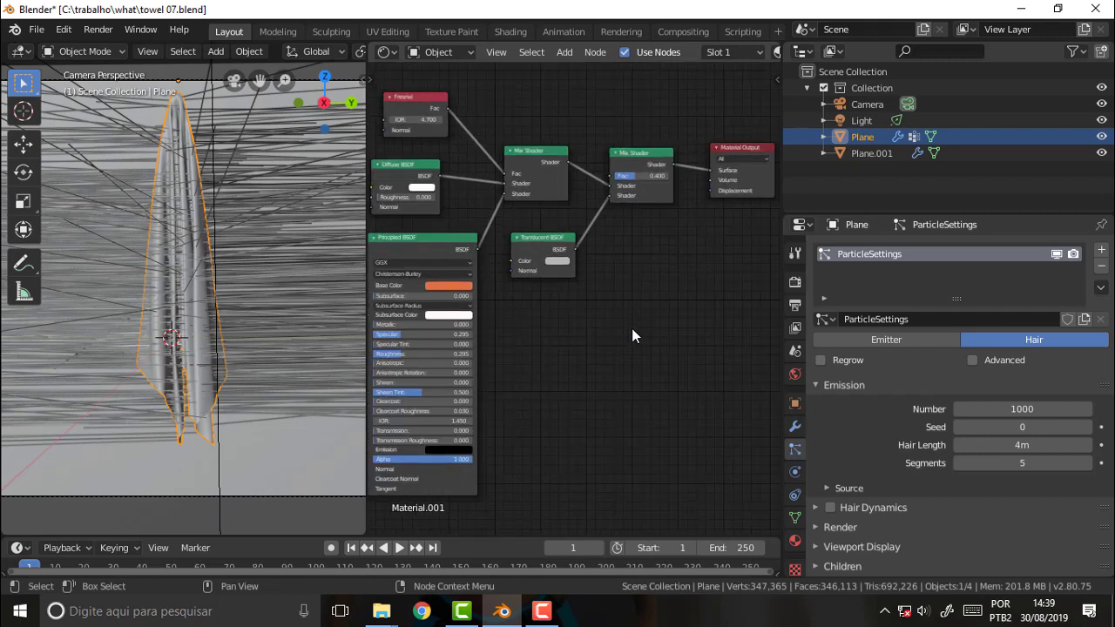
middle_click_drag(601, 327, 645, 308)
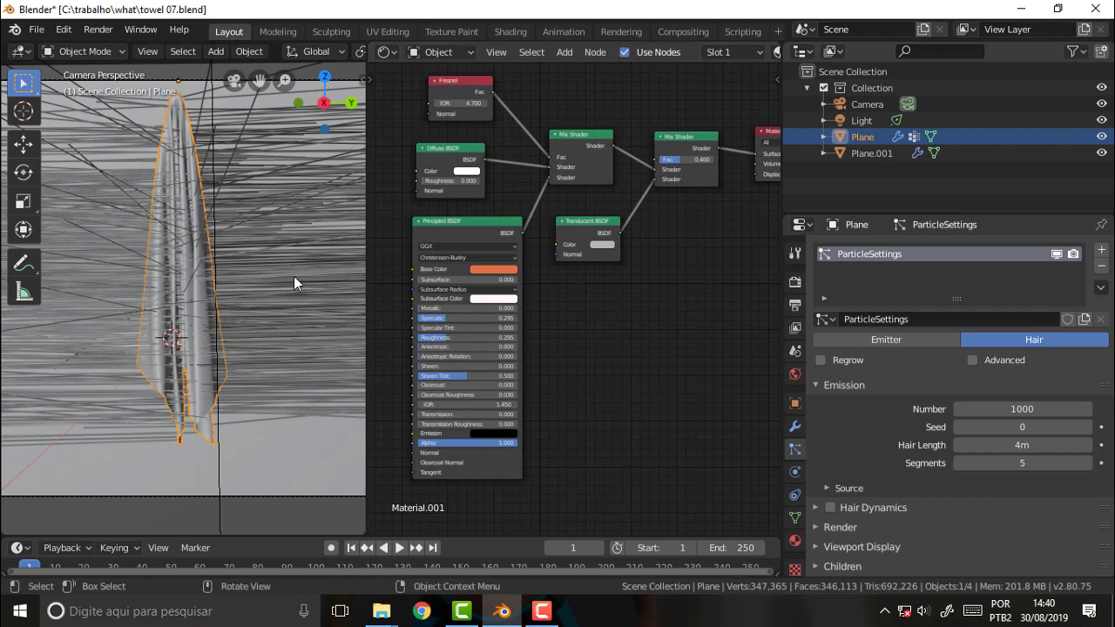
Join the Shader Editor into the 3D viewport with Join Areas, then zoom out.
right_click(368, 240)
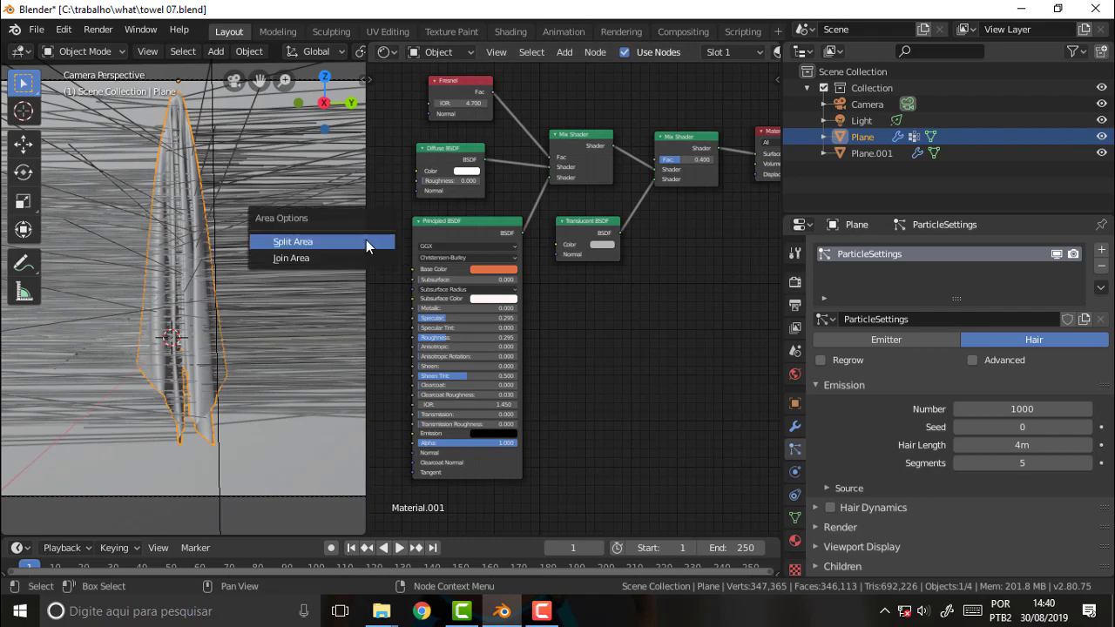
left_click(360, 257)
left_click(455, 297)
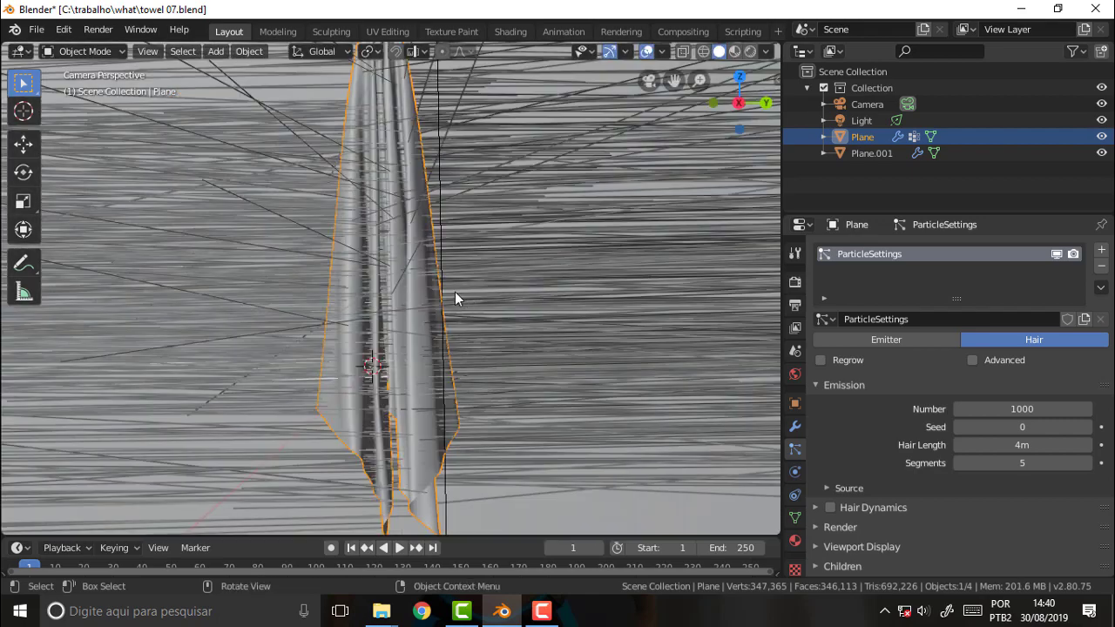
scroll(618, 286, "down", 3)
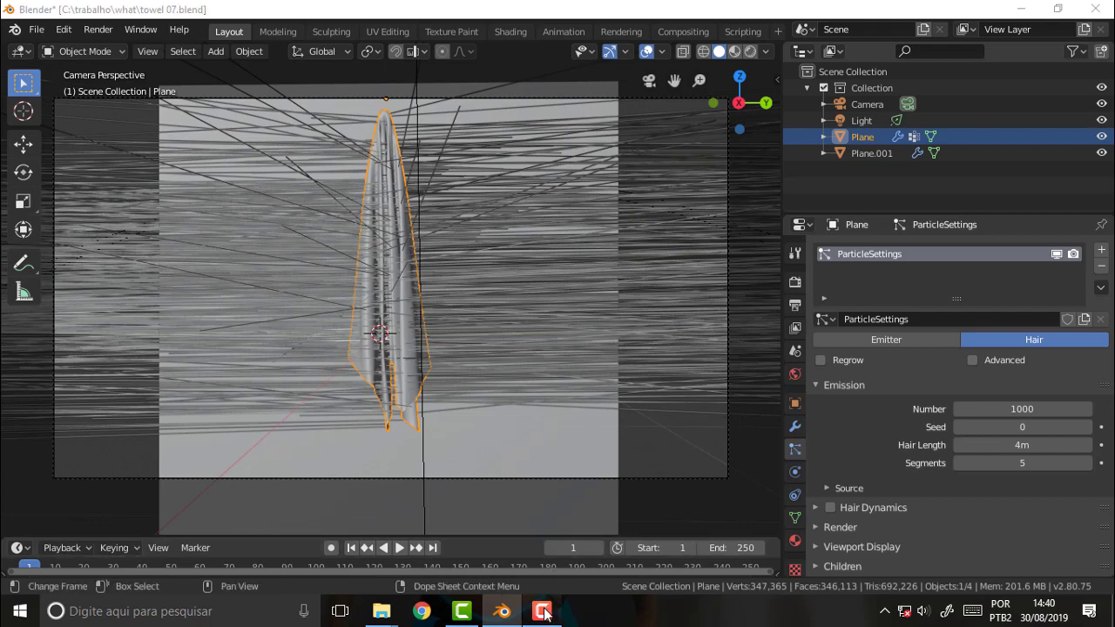
Set the hair length to 0.1 m in the Emission panel.
scroll(1111, 409, "down", 1)
scroll(1111, 408, "down", 4)
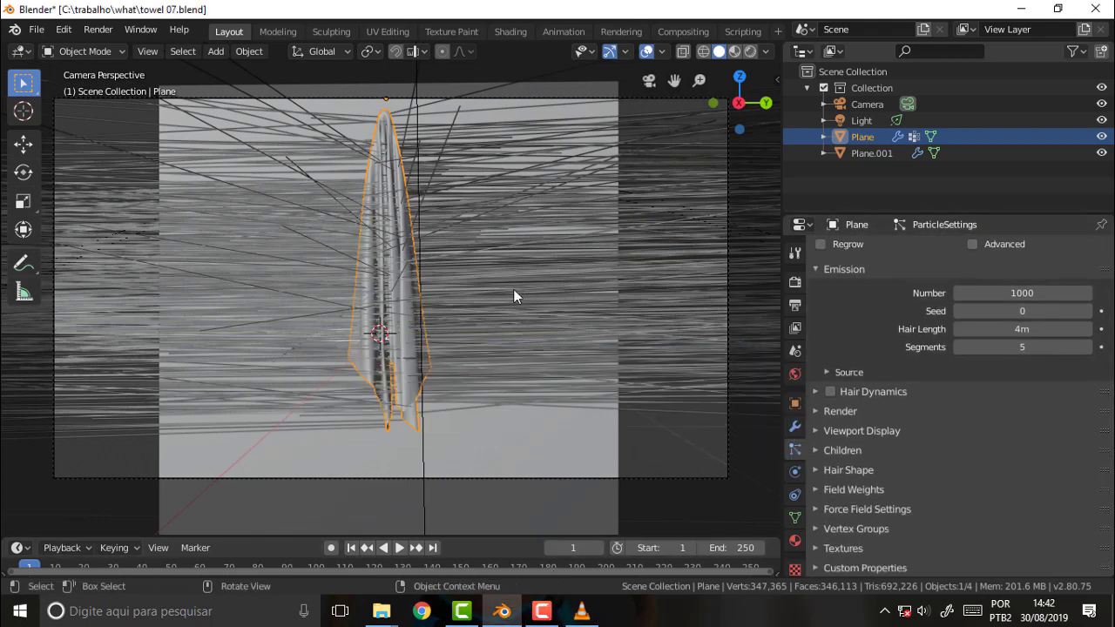
left_click(1017, 330)
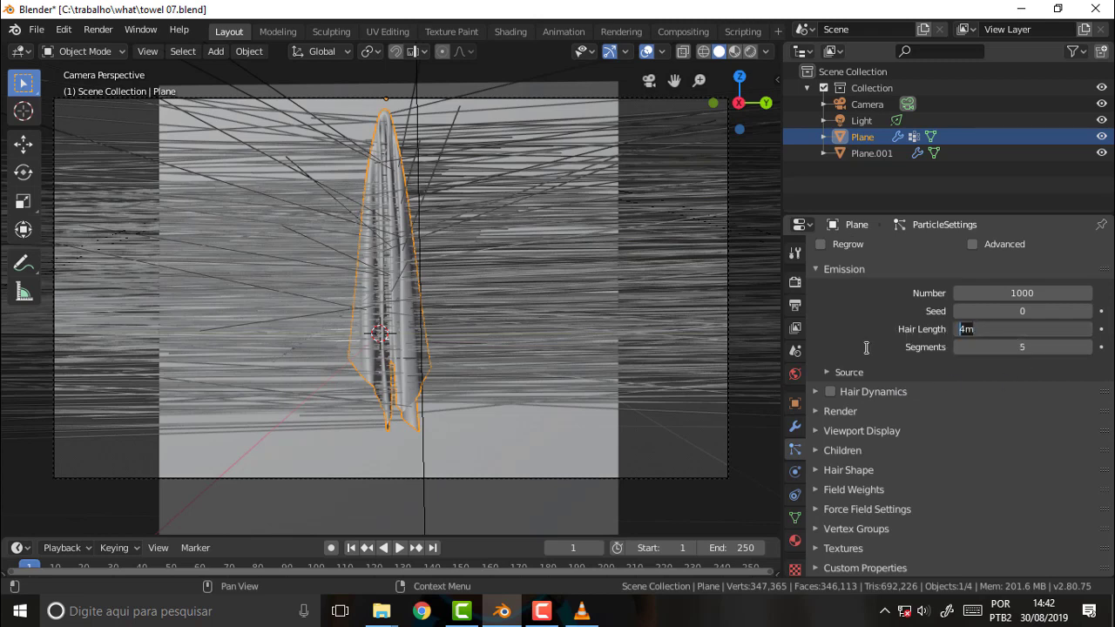
type("1")
key("BackSpace")
type("0.1")
key("Return")
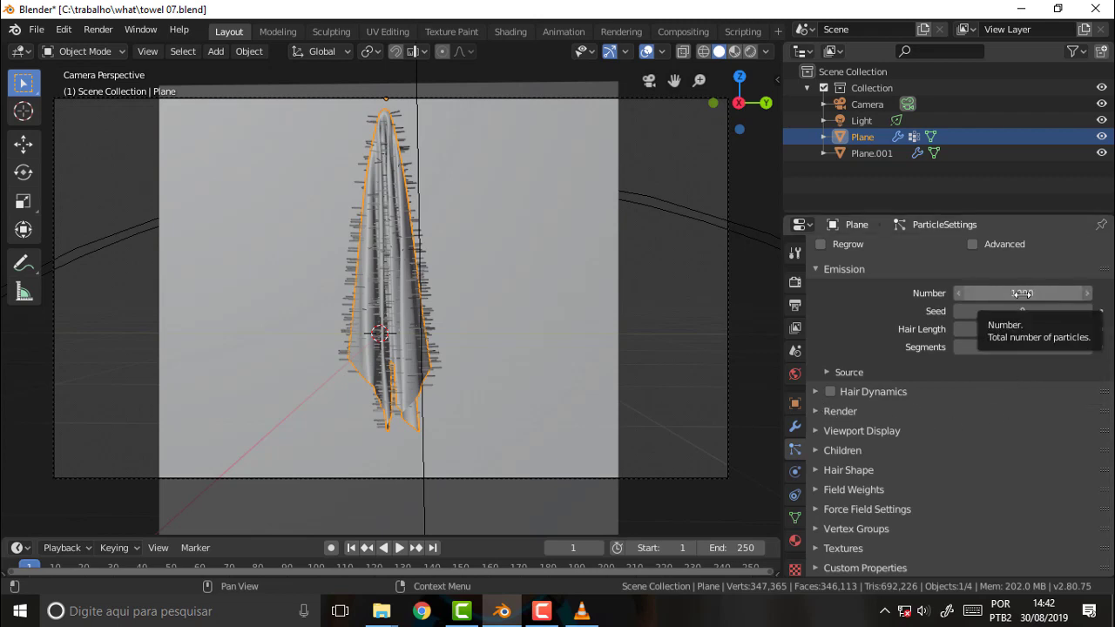
Raise the hair particle Number to 10000.
left_click(1022, 293)
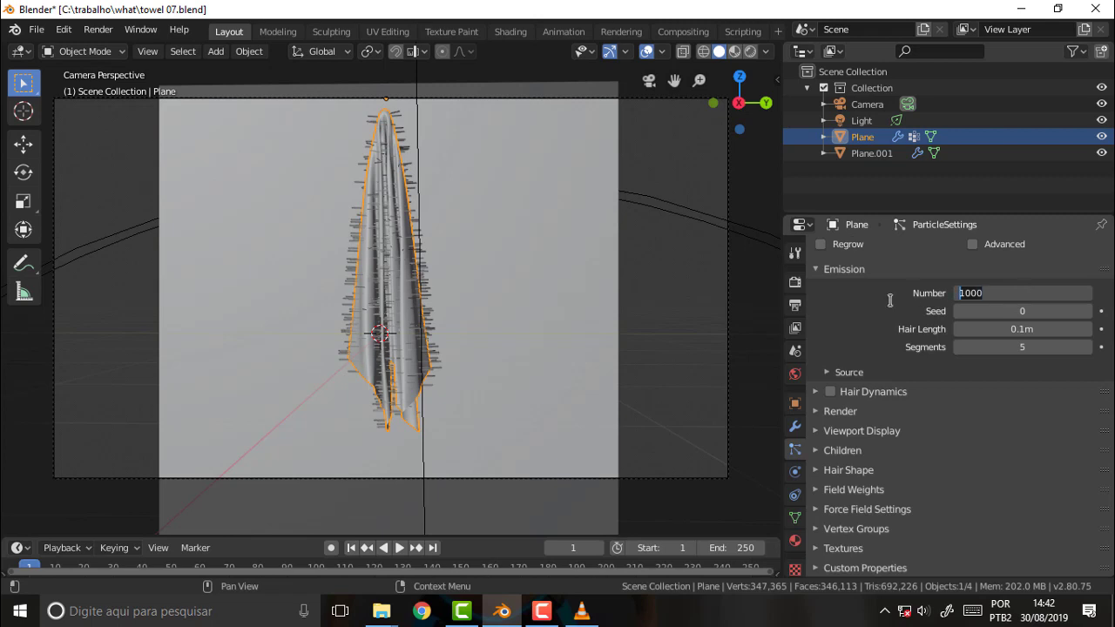
type("100")
type("0")
key("Return")
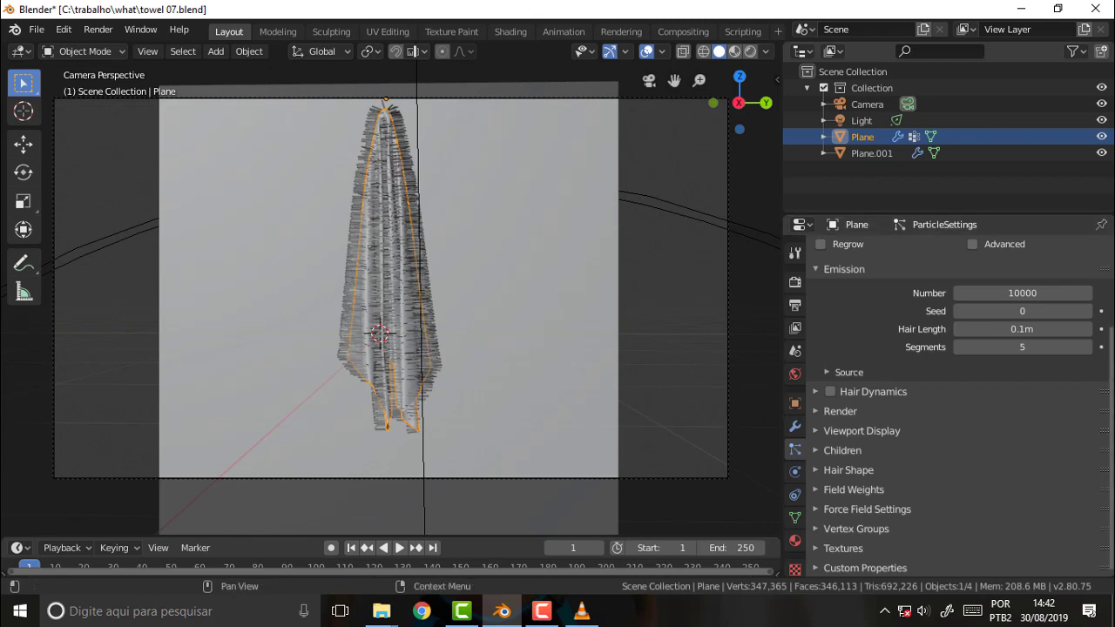
Expand the Render, Viewport Display and Children panels of the hair particles.
left_click(824, 413)
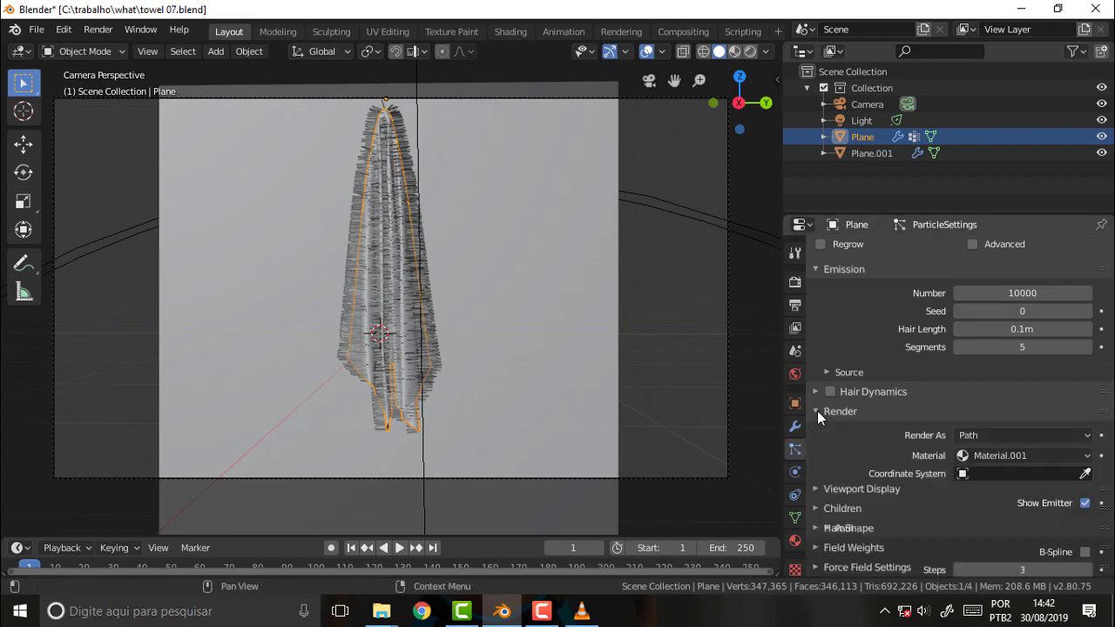
scroll(1111, 376, "down", 2)
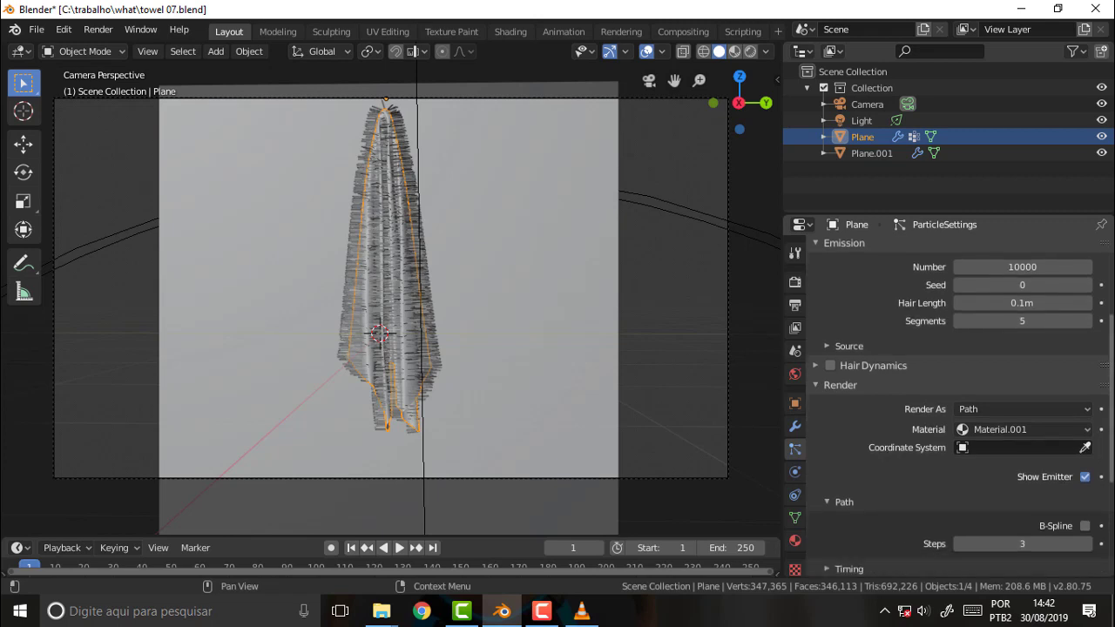
scroll(1111, 376, "down", 4)
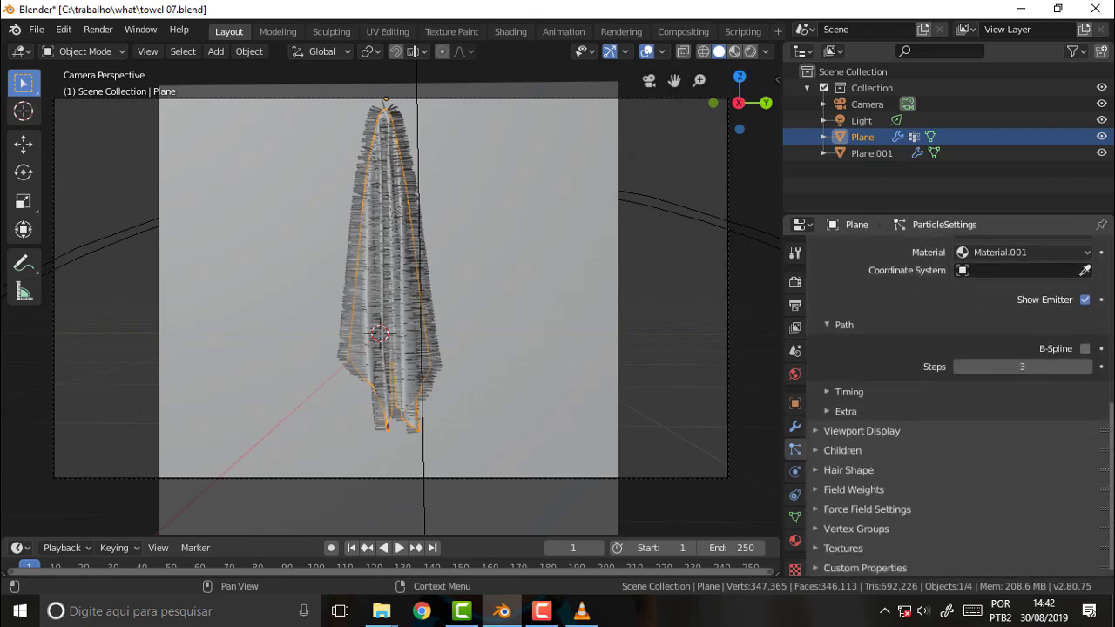
left_click(819, 432)
scroll(1112, 407, "down", 3)
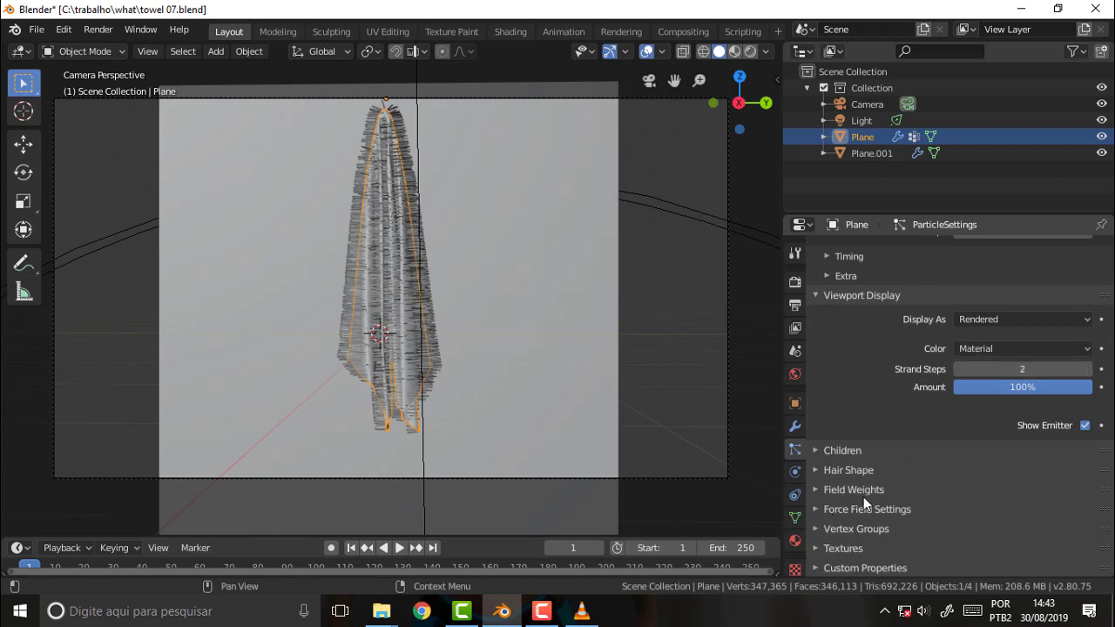
left_click(815, 450)
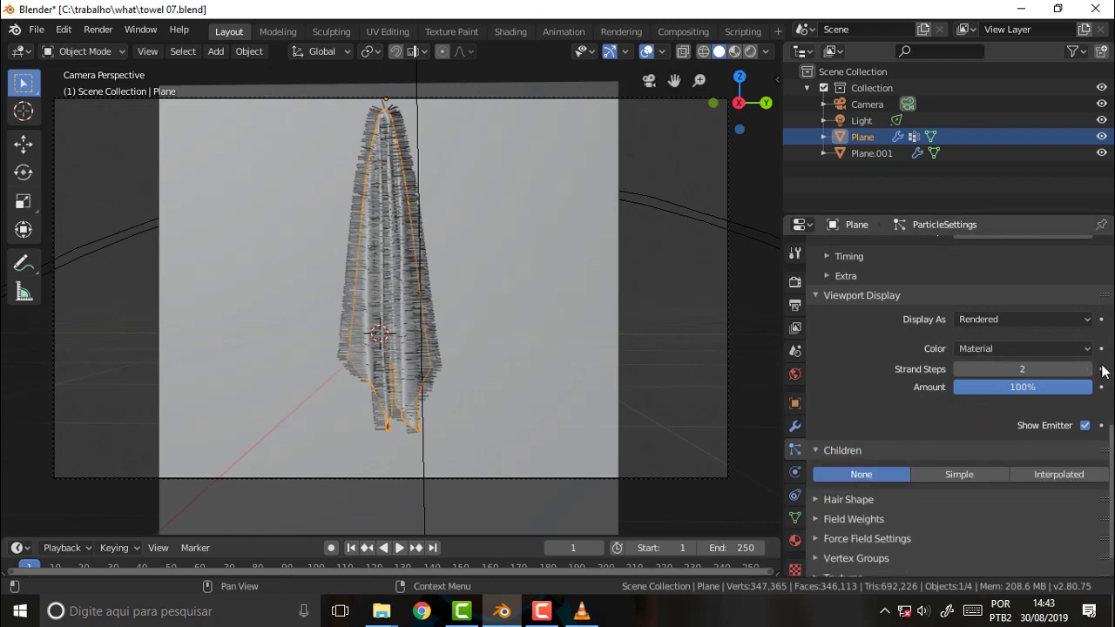
scroll(1112, 433, "down", 1)
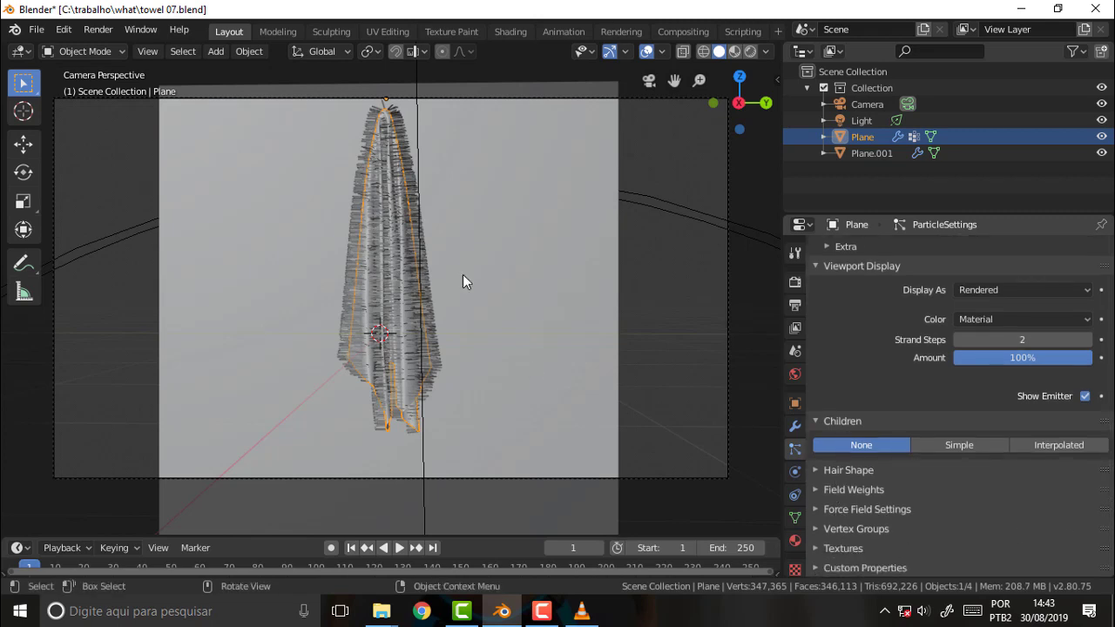
Expand Force Field Settings, leaving the effector amount at 0, and expand Field Weights.
left_click(821, 510)
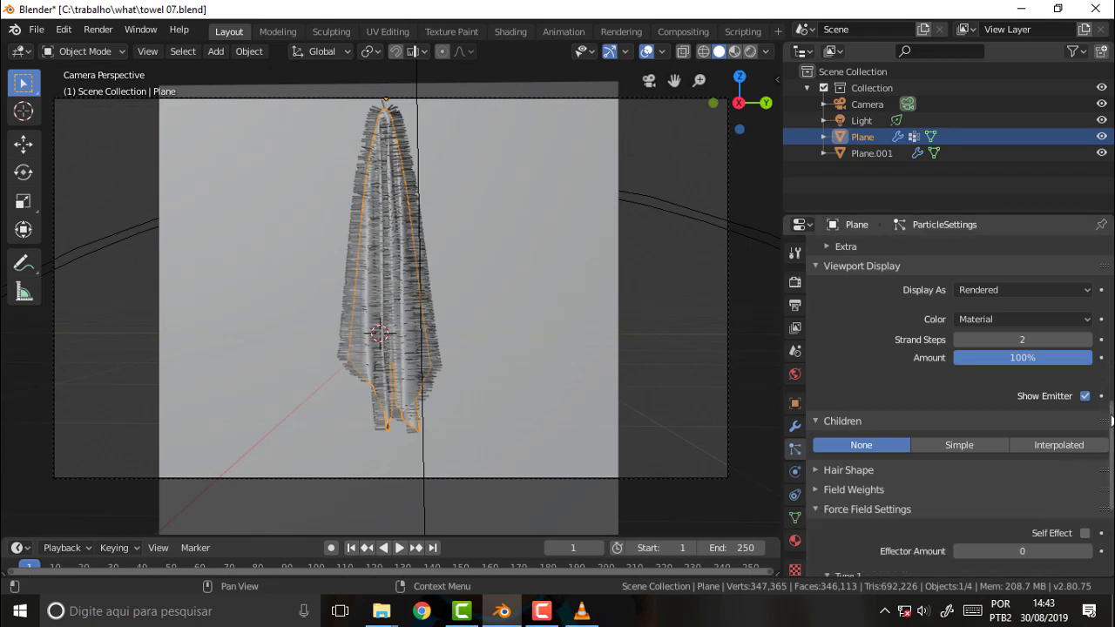
scroll(1088, 436, "down", 5)
left_click(1014, 366)
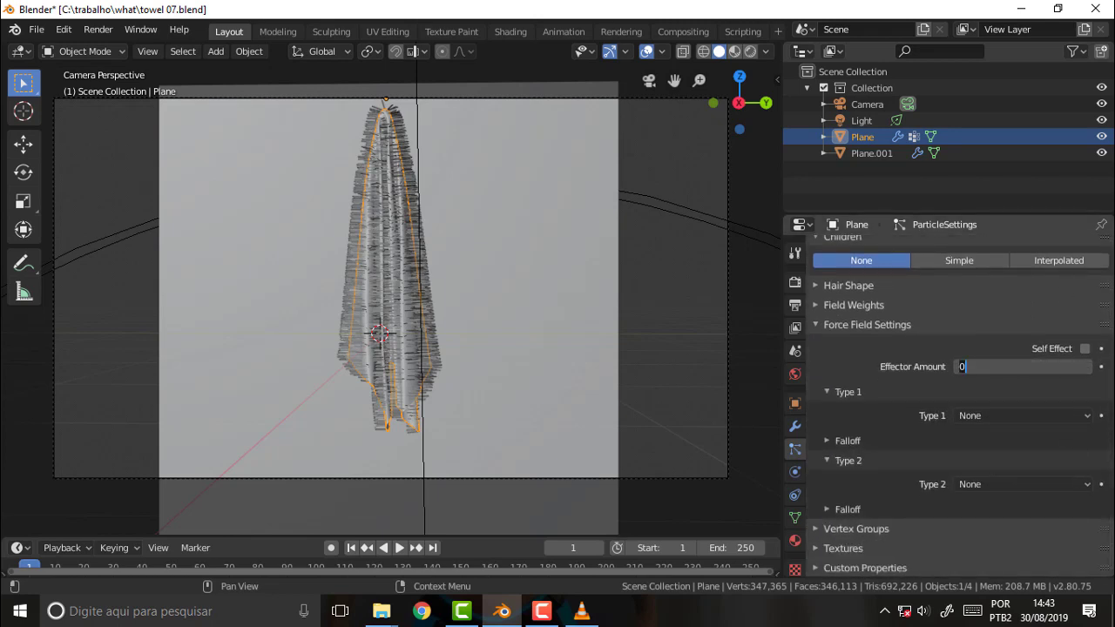
left_click(842, 358)
left_click(815, 305)
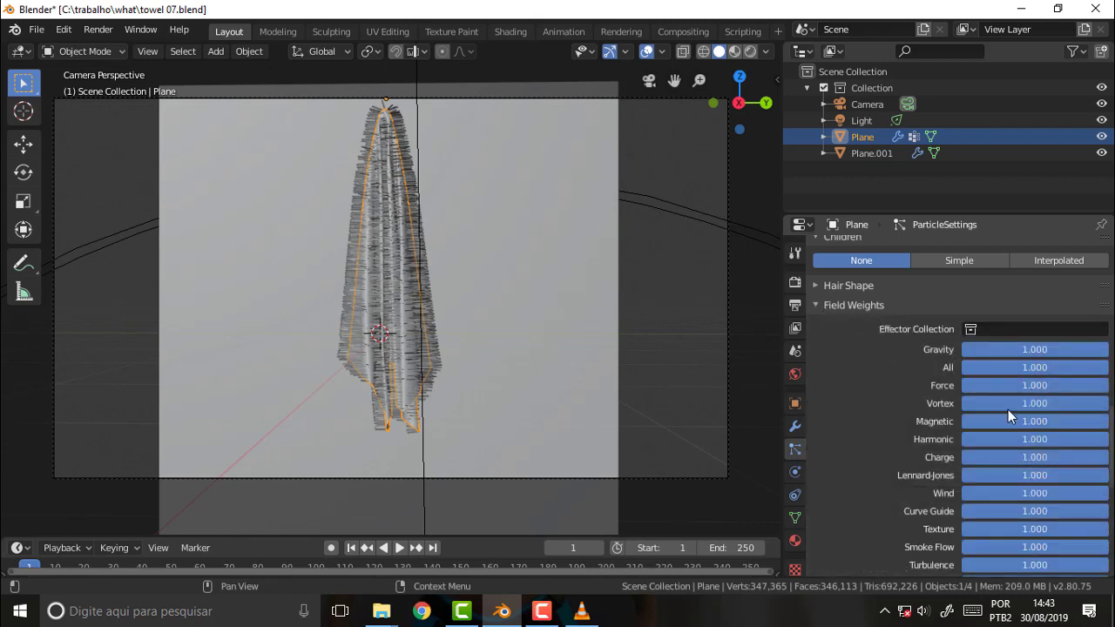
Set the Hair Shape Radius Root to 0.01 m.
middle_click_drag(864, 407, 830, 254)
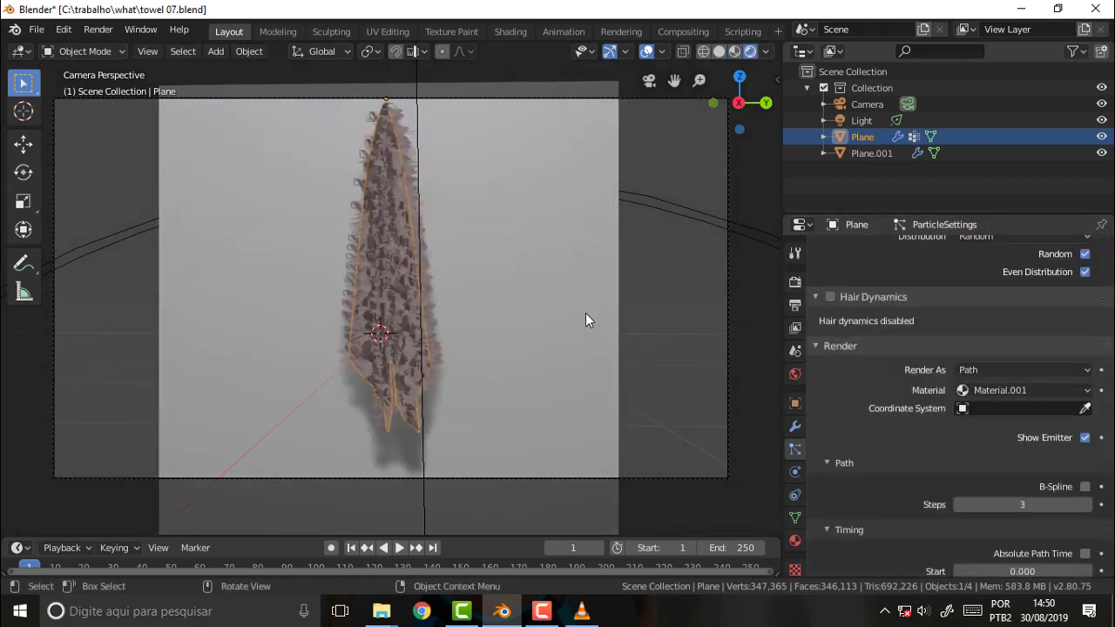
scroll(502, 266, "up", 3)
scroll(502, 267, "up", 2)
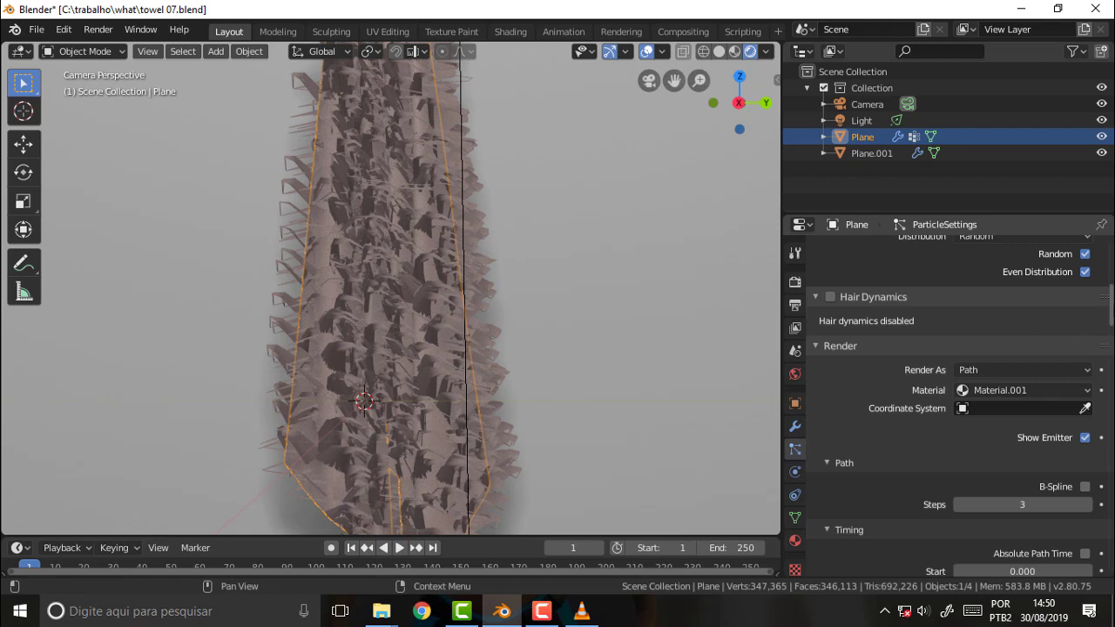
left_click_drag(1112, 306, 1112, 433)
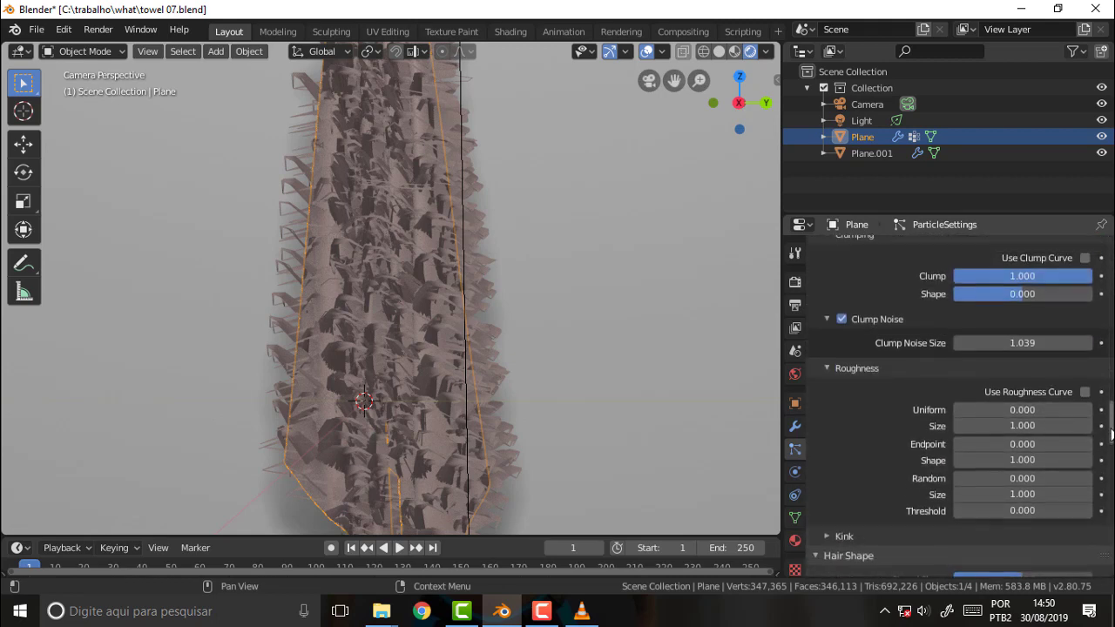
left_click_drag(1112, 433, 1113, 447)
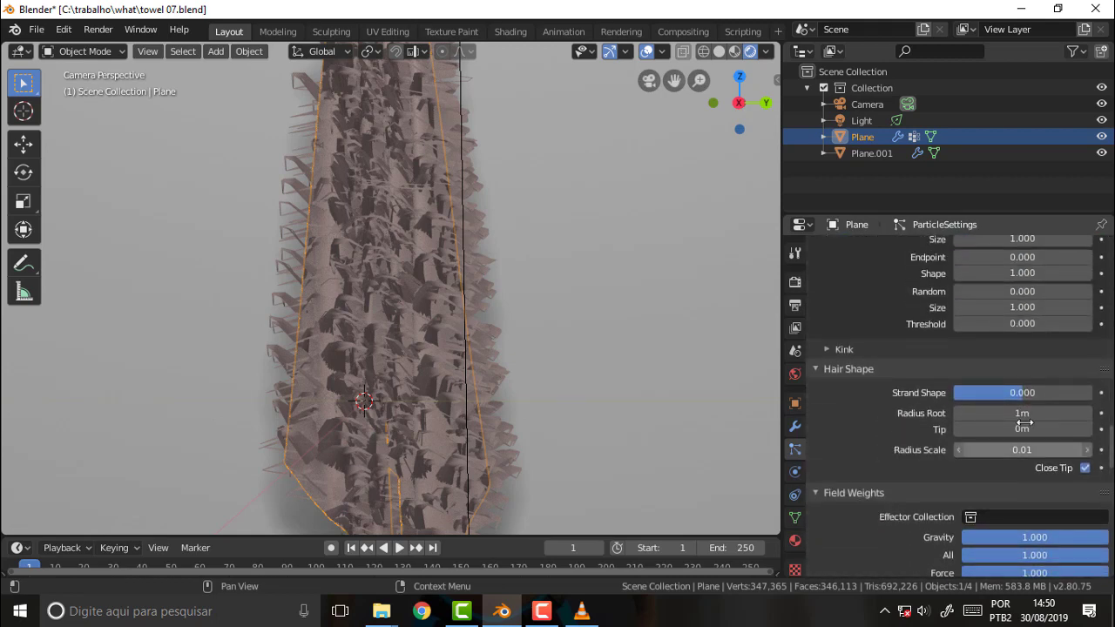
left_click(1012, 413)
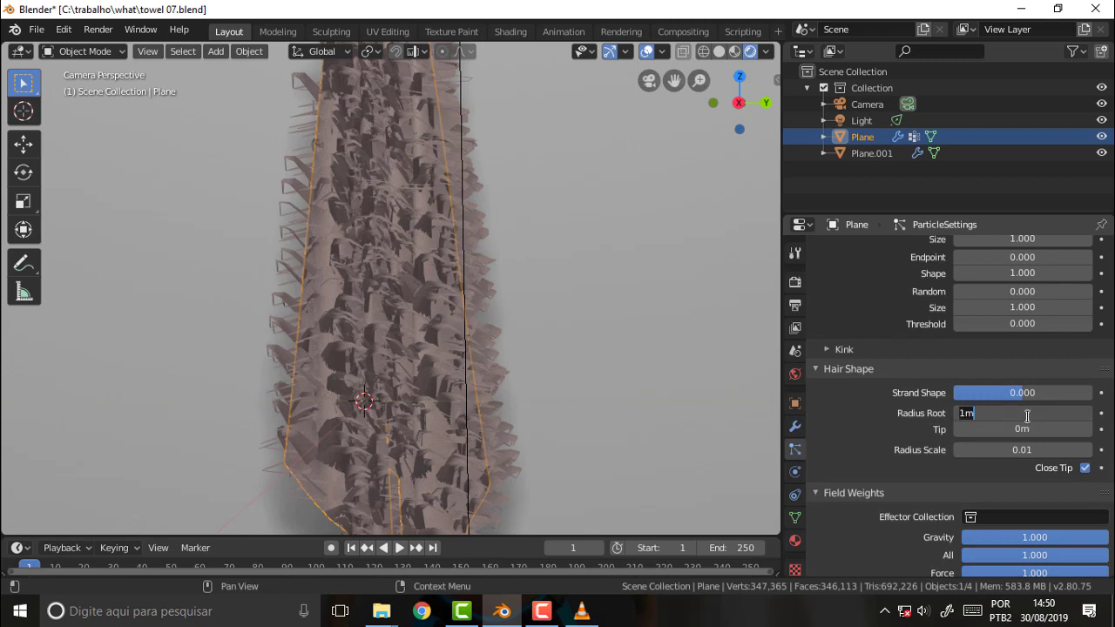
type(".0")
type("1")
key("Return")
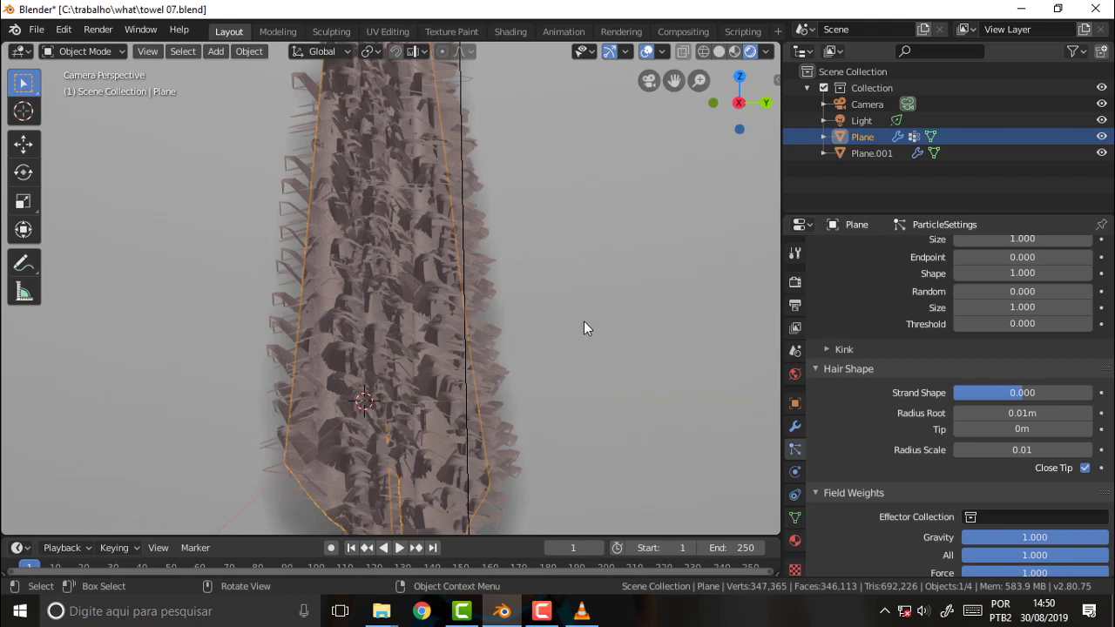
Select Plane.001, frame the view, then reselect the towel Plane to show its hair settings.
left_click(613, 309)
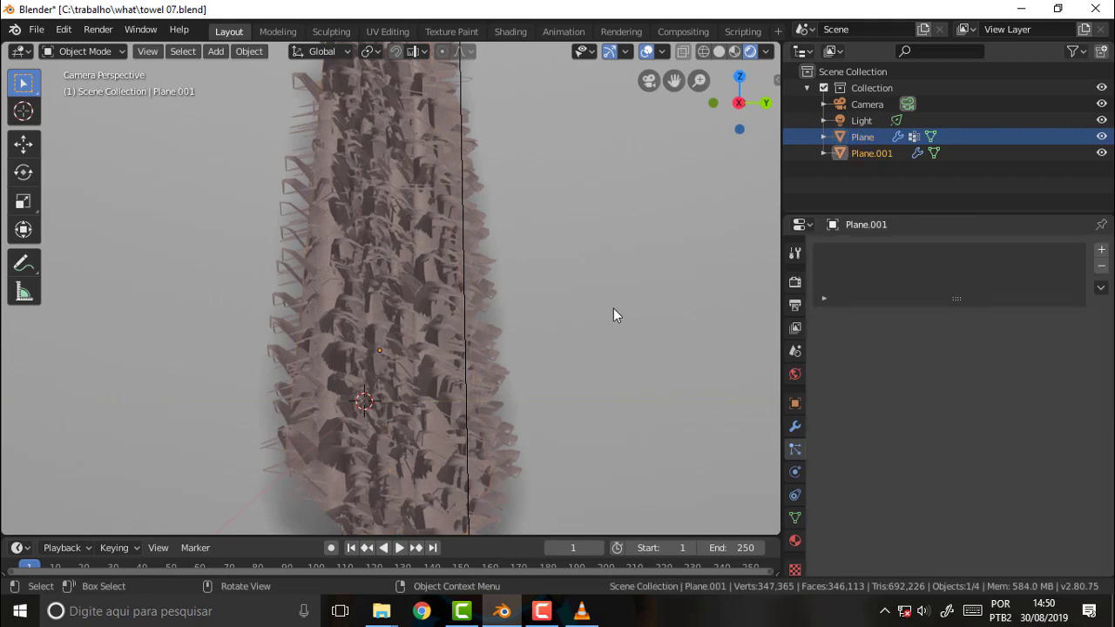
key("Home")
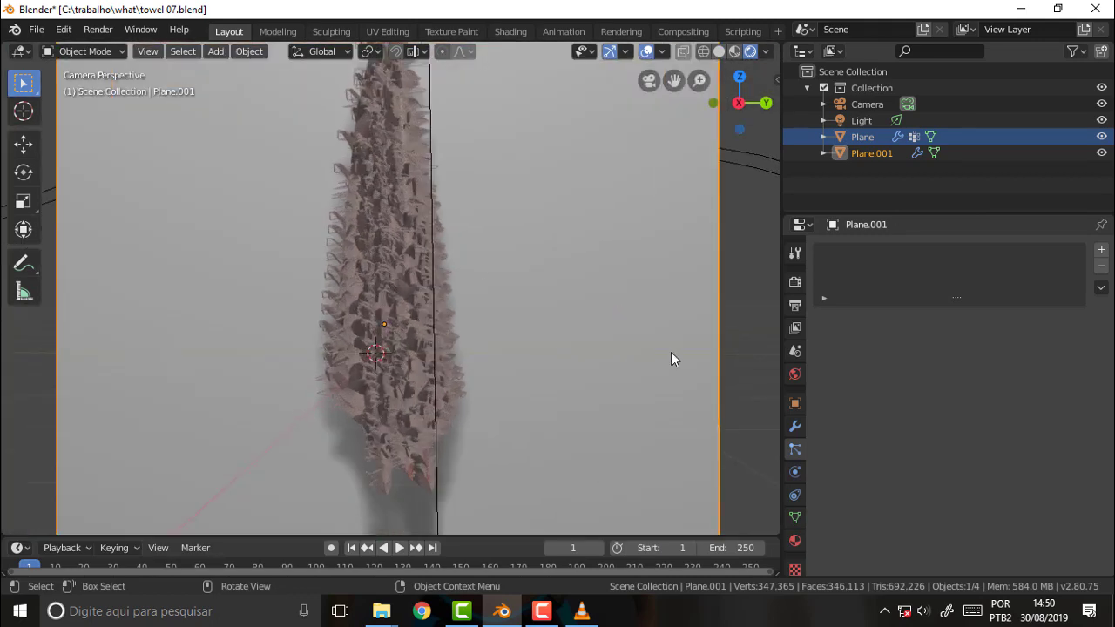
left_click(402, 348)
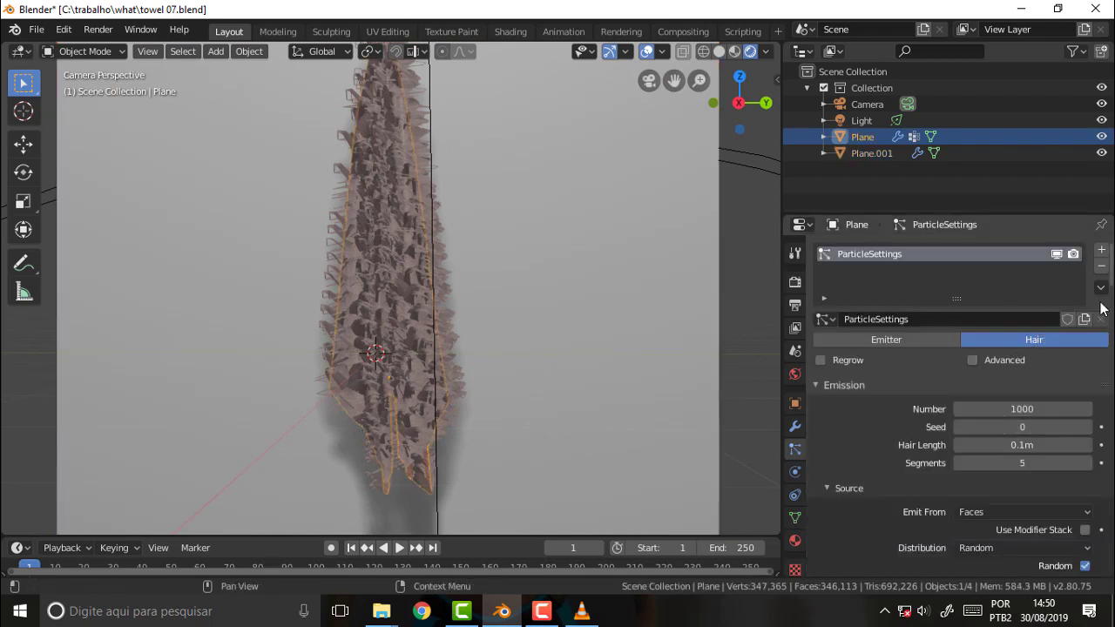
Switch to the VLC tutorial and seek to the towel render with its particle settings near 22:17.
left_click(503, 612)
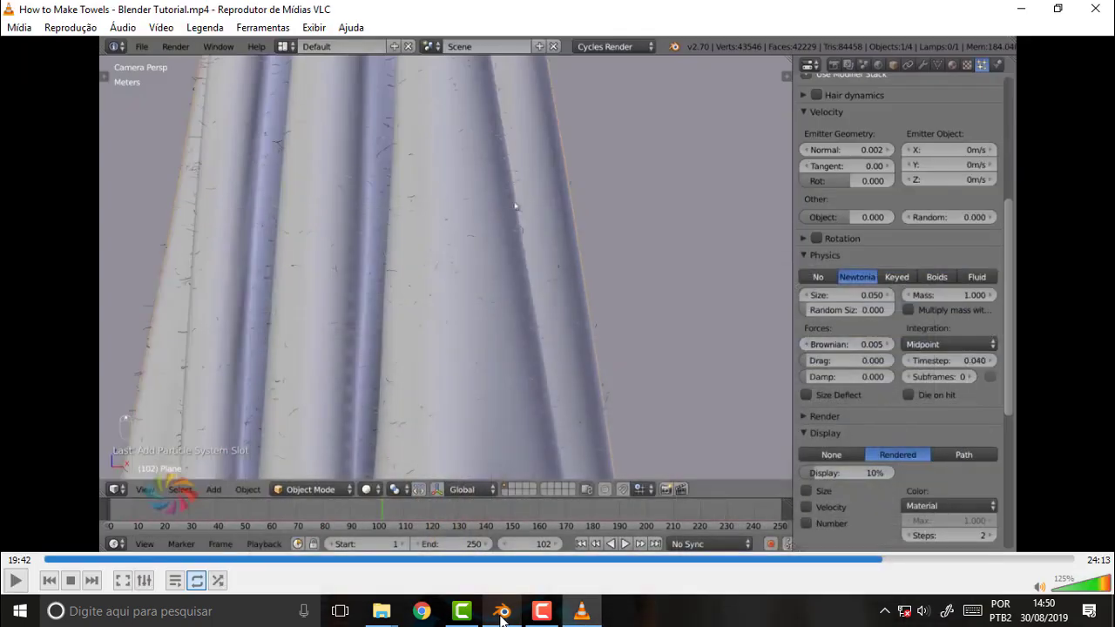
left_click(502, 612)
left_click(503, 612)
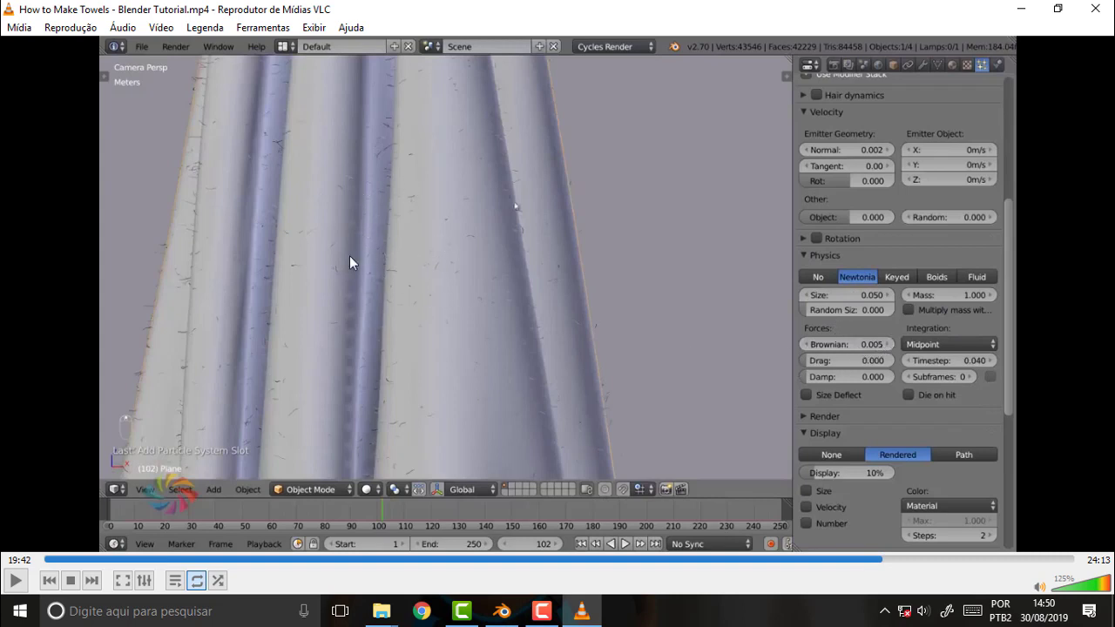
left_click(952, 559)
left_click(975, 559)
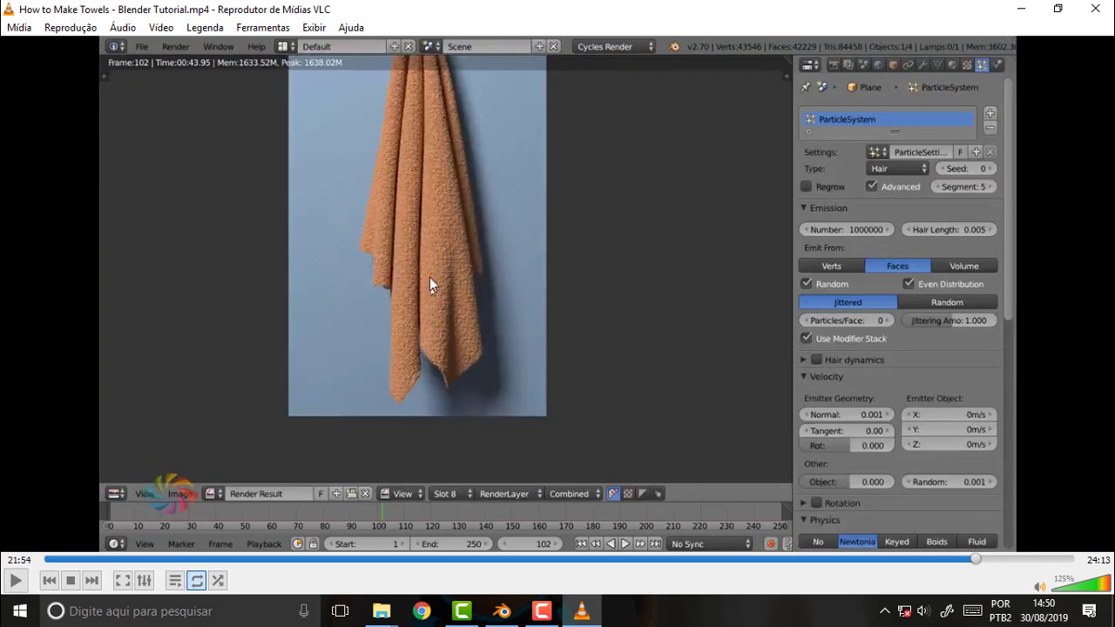
left_click(991, 560)
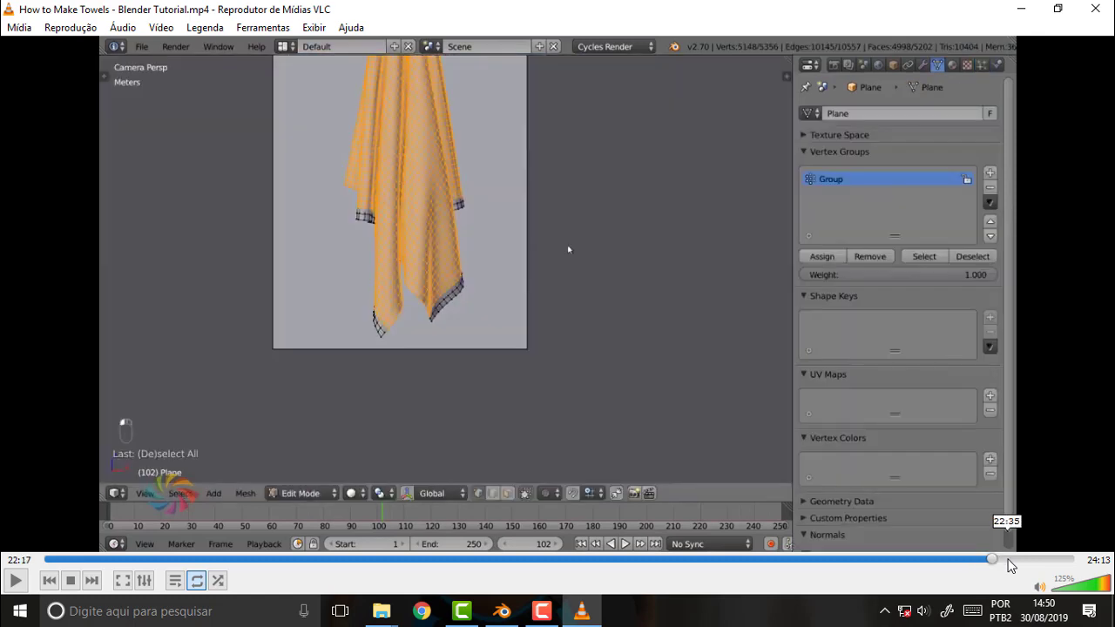
left_click(964, 560)
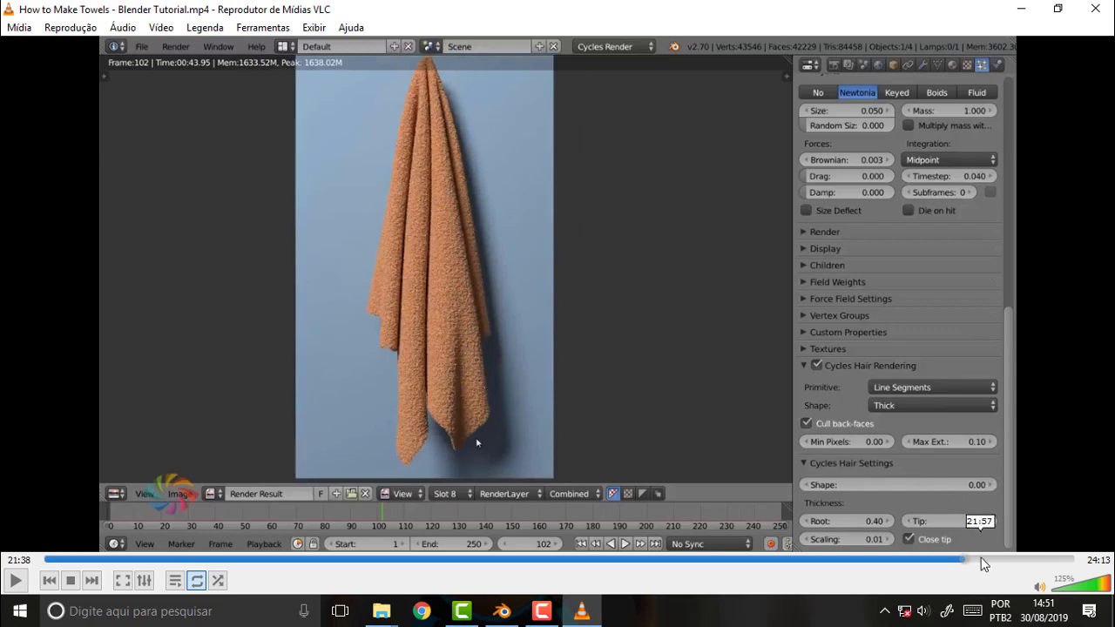
Seek ahead to the later orange towel render, then return to Blender.
left_click_drag(983, 564, 1027, 562)
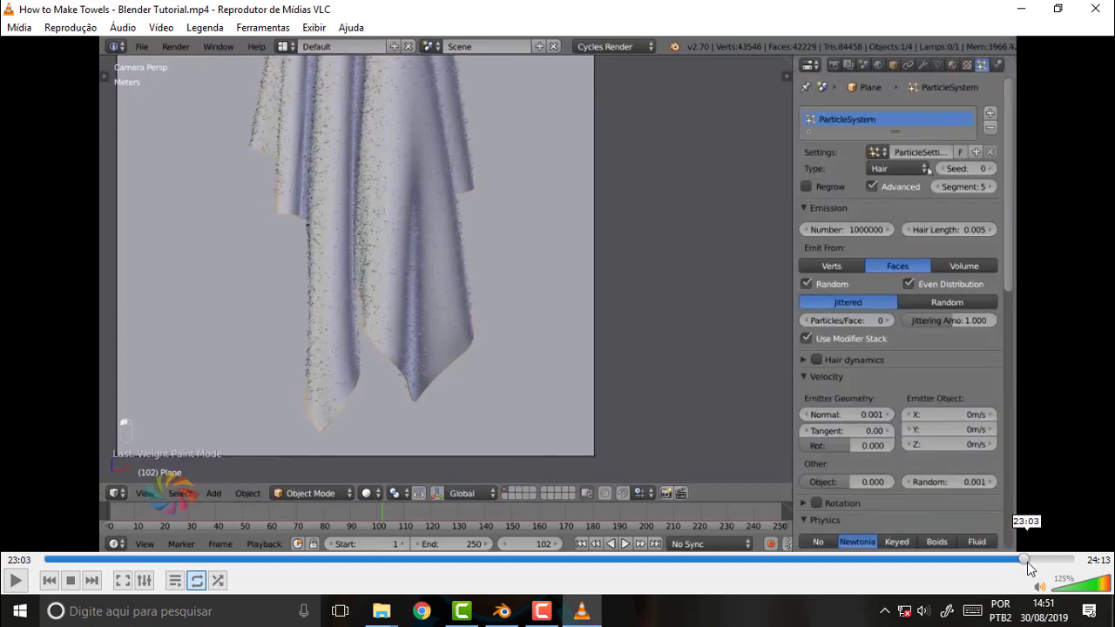
mouse_move(1027, 561)
left_mouse_down()
mouse_move(1046, 568)
mouse_move(1037, 564)
left_mouse_up()
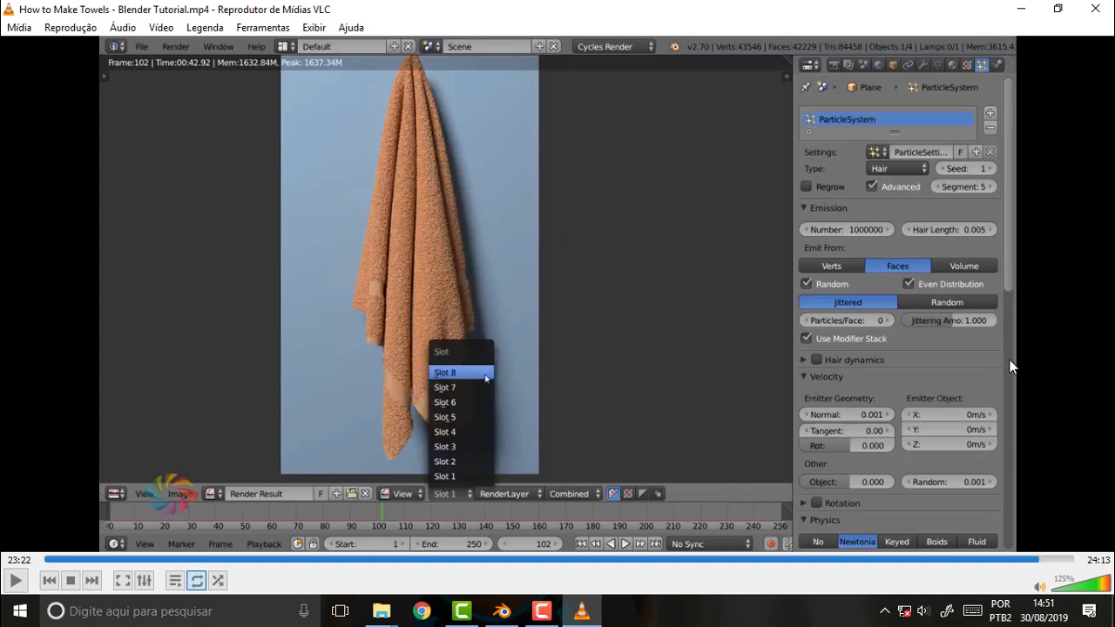
left_click(498, 617)
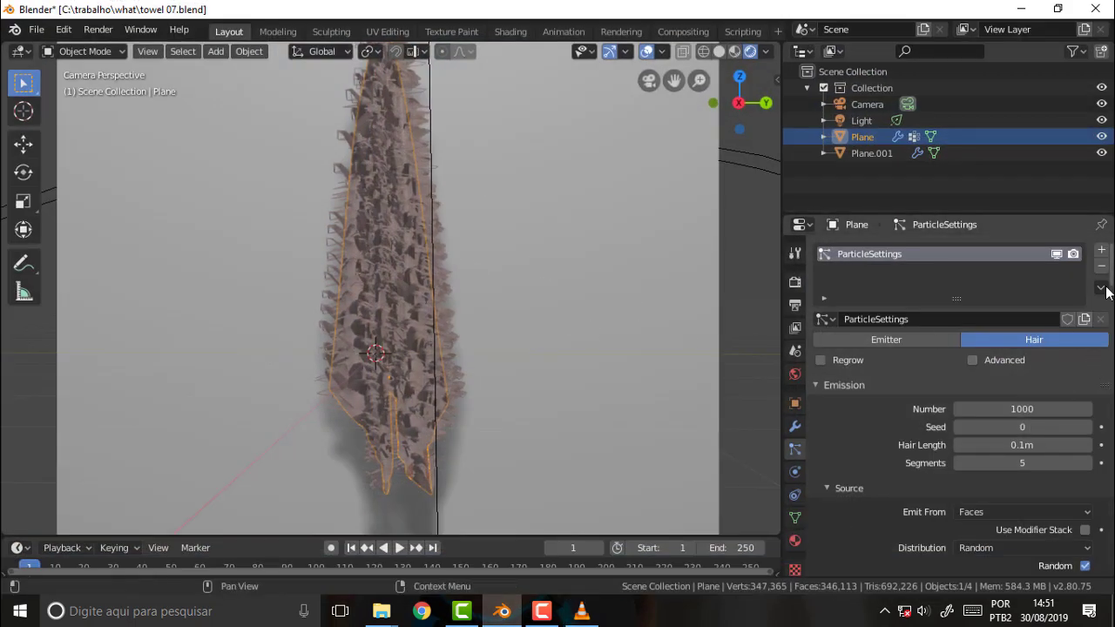
scroll(1112, 299, "down", 3)
mouse_move(1111, 298)
left_mouse_down()
mouse_move(1110, 556)
mouse_move(1112, 248)
left_mouse_up()
mouse_move(1113, 265)
left_mouse_down()
mouse_move(1095, 406)
mouse_move(1104, 576)
mouse_move(1108, 261)
left_mouse_up()
mouse_move(1108, 261)
left_mouse_down()
mouse_move(1108, 453)
mouse_move(1108, 261)
left_mouse_up()
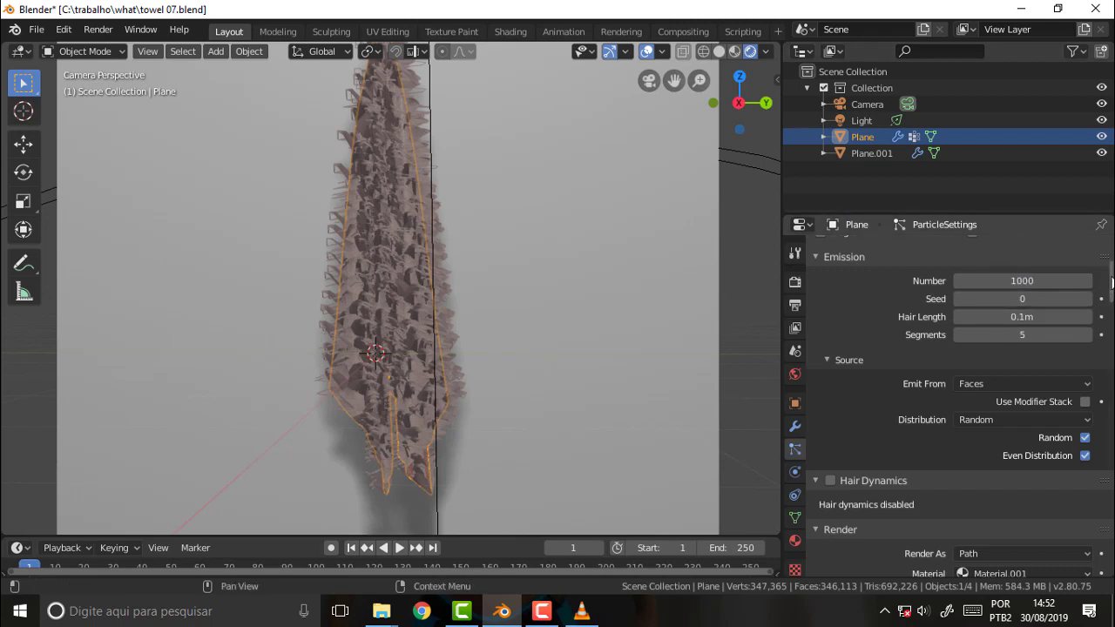
left_click_drag(1112, 281, 1111, 377)
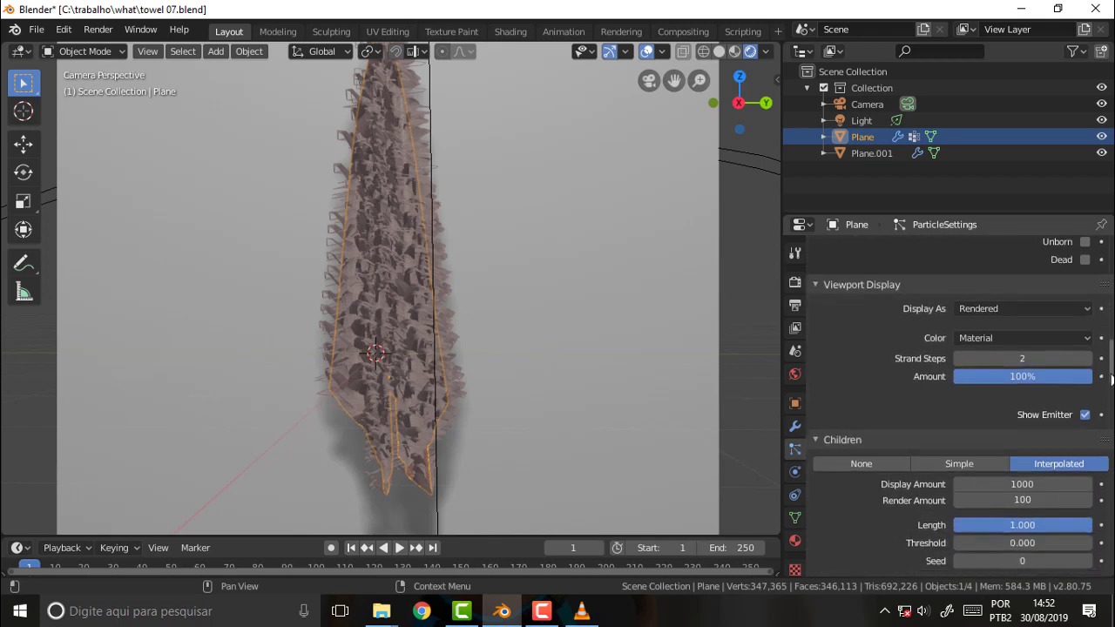
scroll(868, 381, "down", 3)
scroll(868, 380, "down", 1)
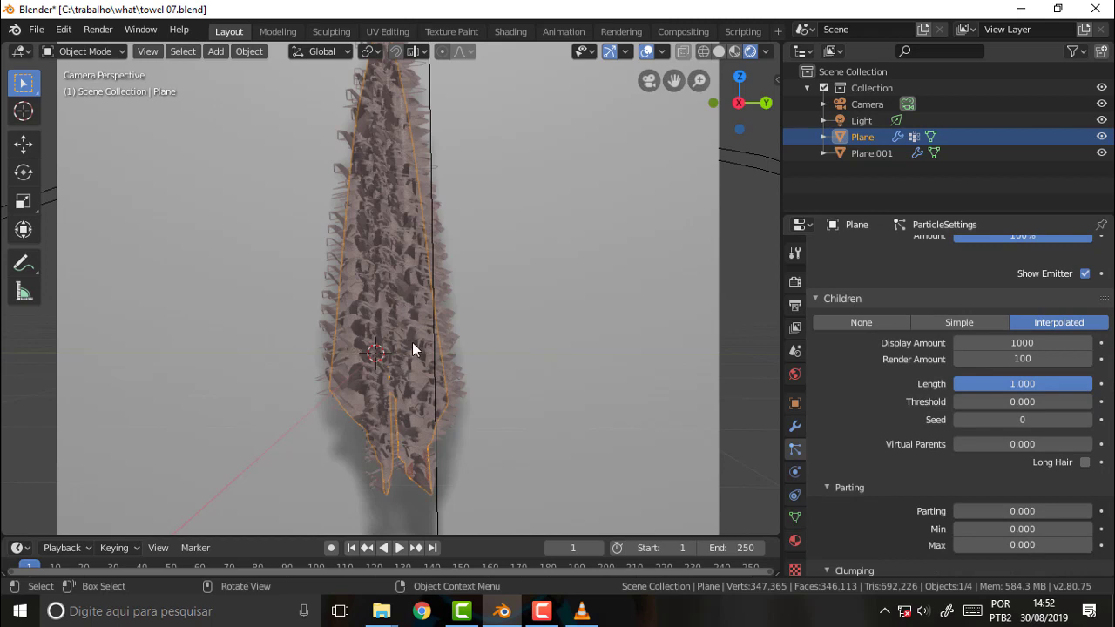
Enter 100 as the Children Display Amount in the particle settings.
left_click_drag(1022, 343, 1037, 342)
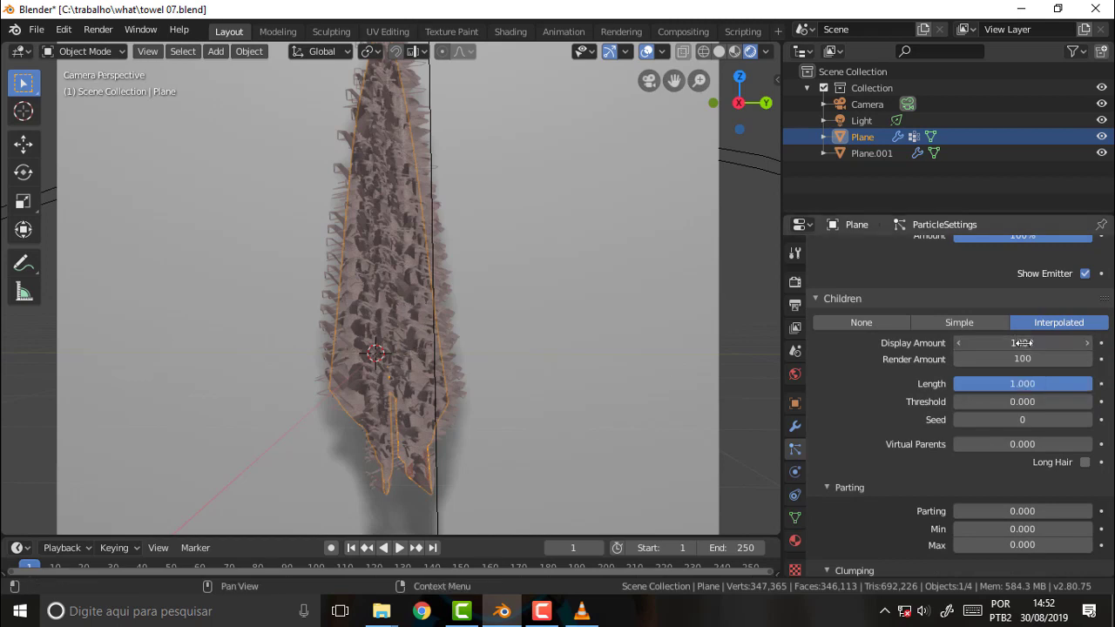
left_click(1021, 342)
key("BackSpace")
type("100")
key("Return")
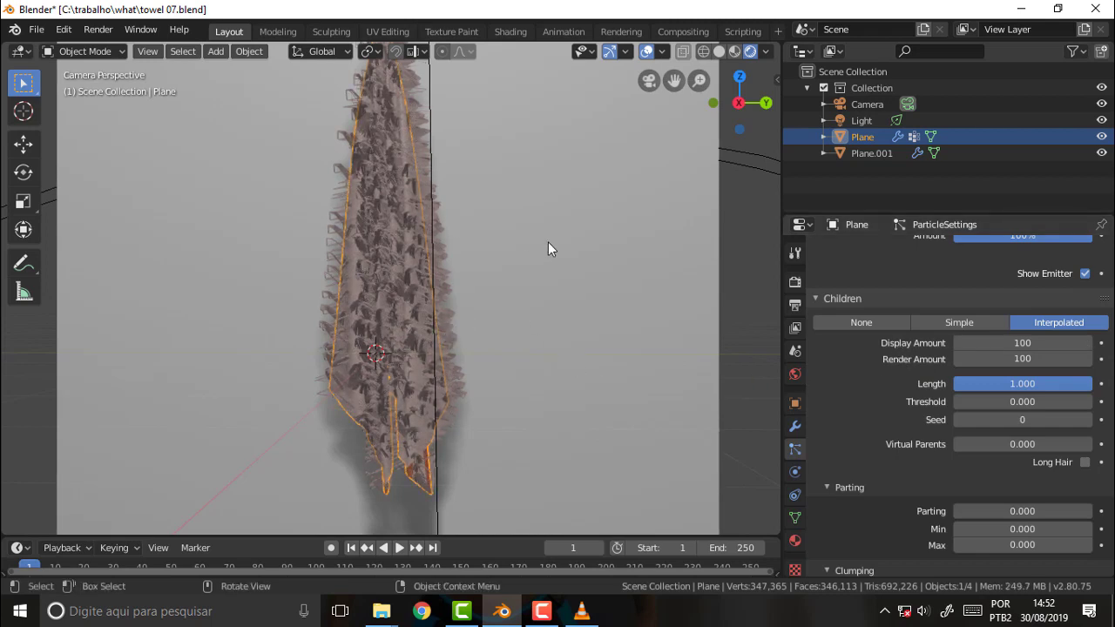
key("z")
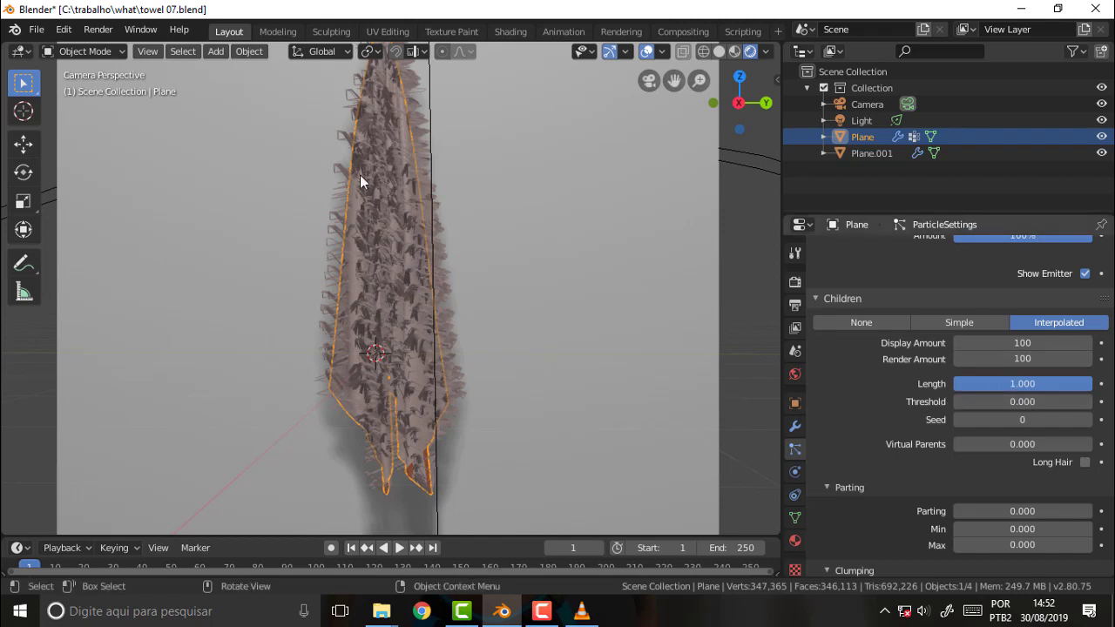
mouse_move(1112, 361)
left_mouse_down()
mouse_move(1110, 455)
mouse_move(1107, 443)
left_mouse_up()
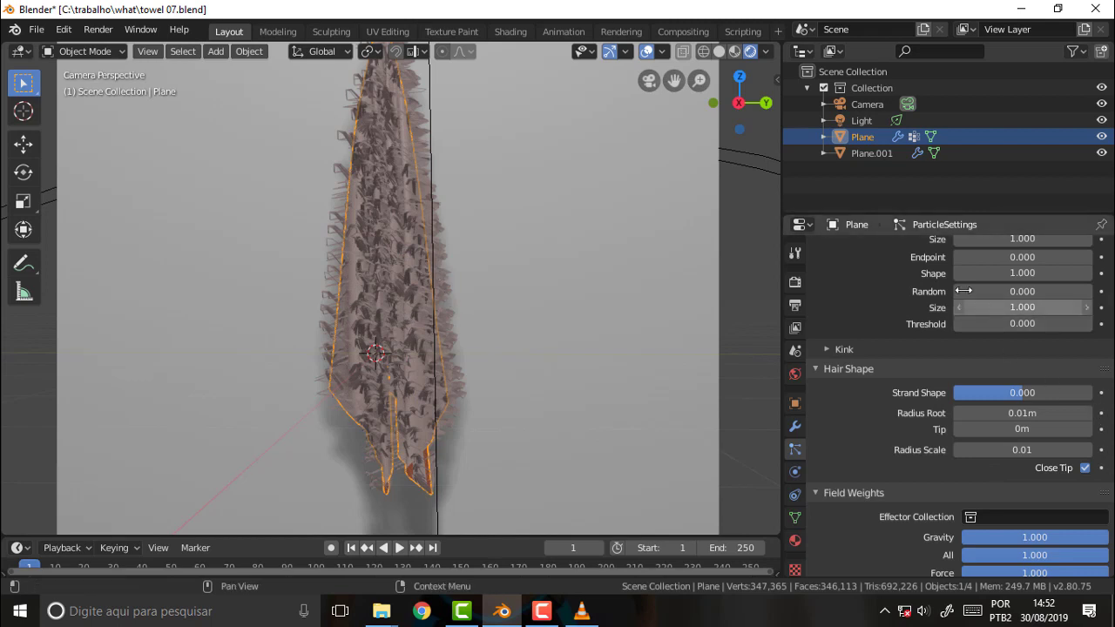
In Clumping, set Clump Noise Size to 1.010 and Clump Shape to -0.046.
mouse_move(1111, 450)
left_mouse_down()
mouse_move(1111, 495)
mouse_move(1111, 435)
left_mouse_up()
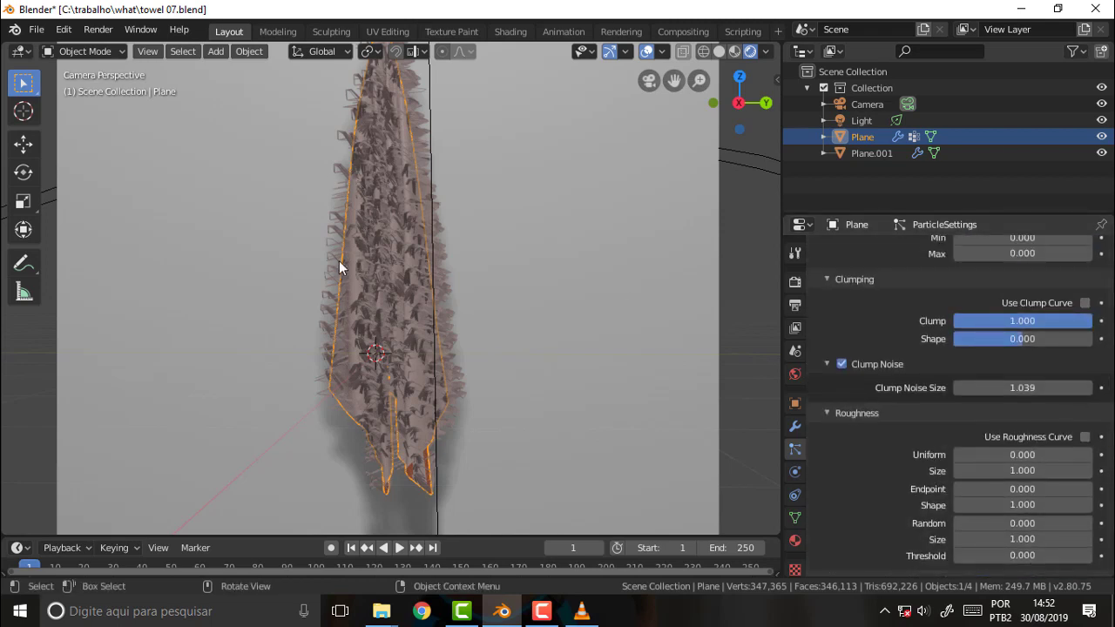
mouse_move(1110, 409)
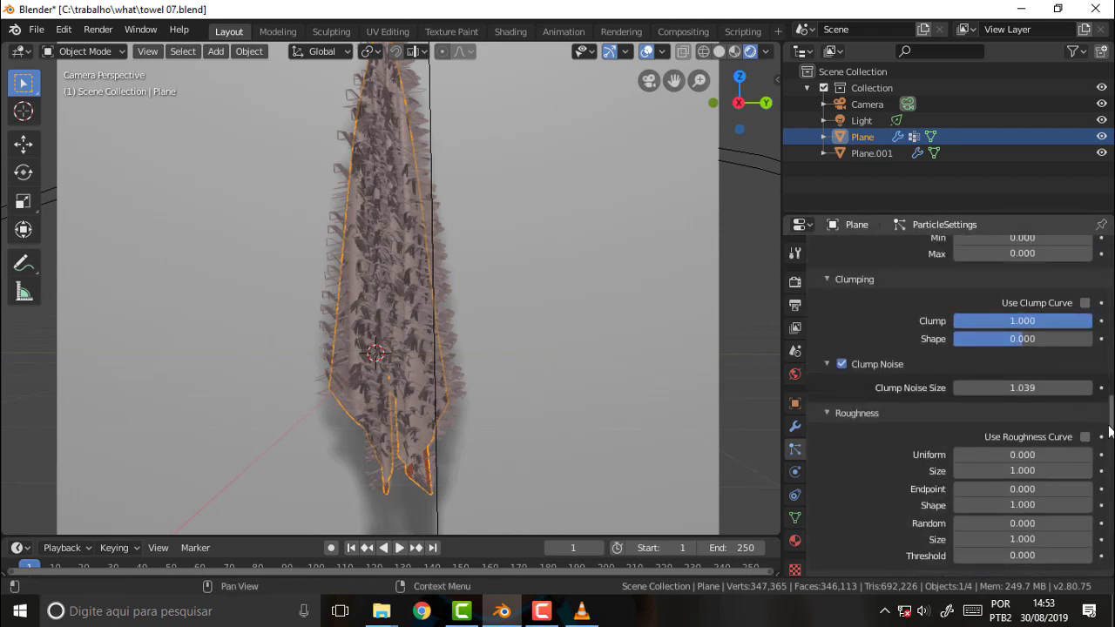
mouse_move(1112, 402)
left_mouse_down()
mouse_move(1112, 370)
mouse_move(1112, 411)
left_mouse_up()
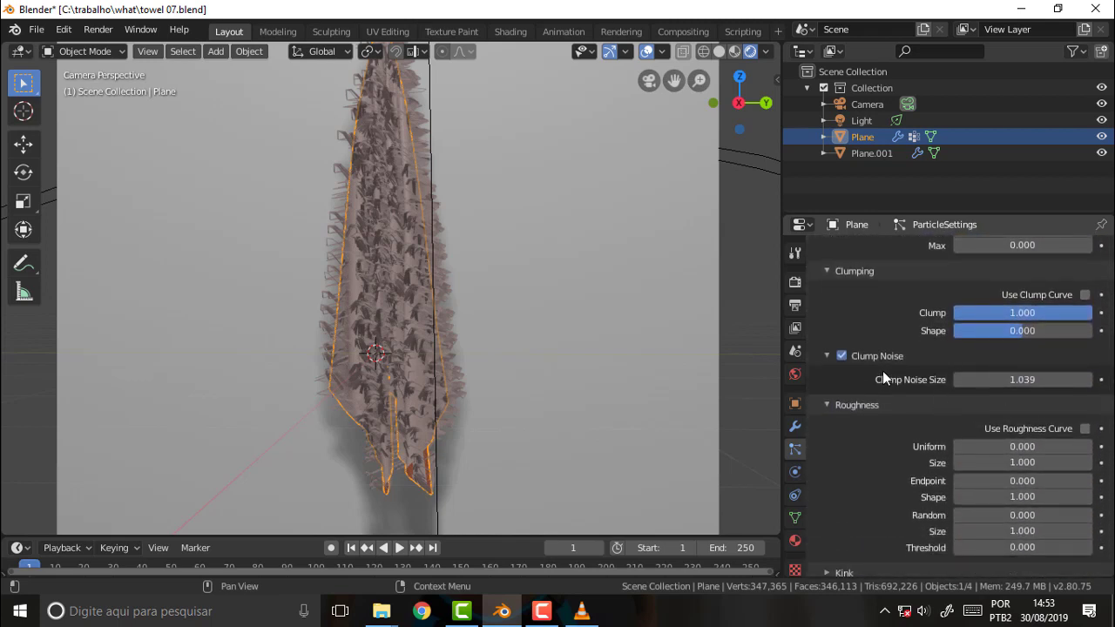
mouse_move(971, 384)
left_mouse_down()
mouse_move(958, 379)
mouse_move(980, 379)
left_mouse_up()
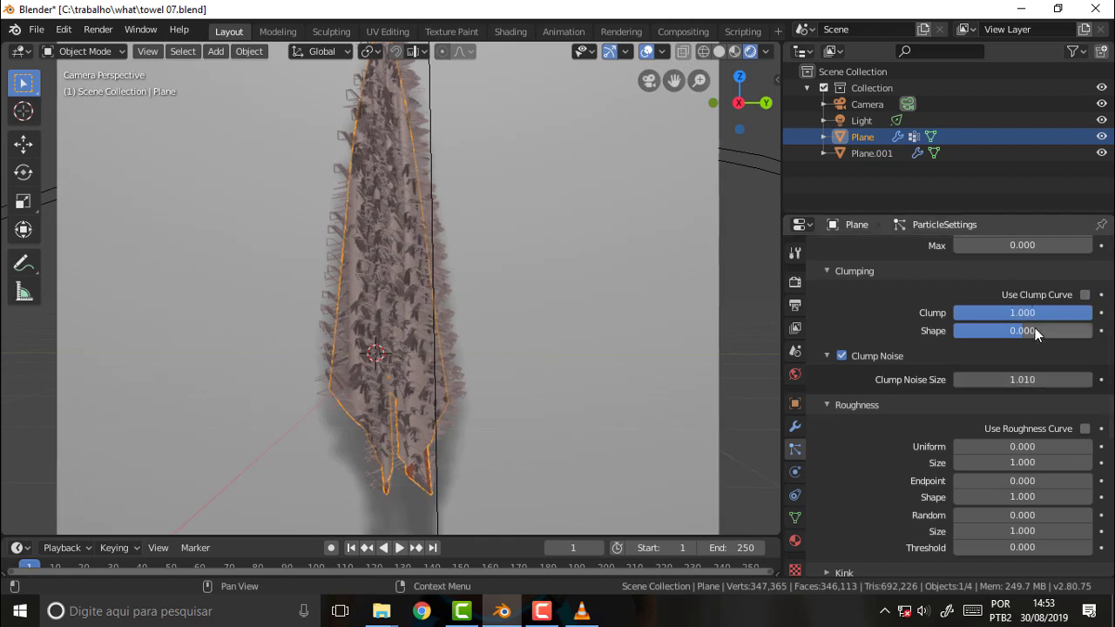
left_click_drag(1037, 336, 1015, 331)
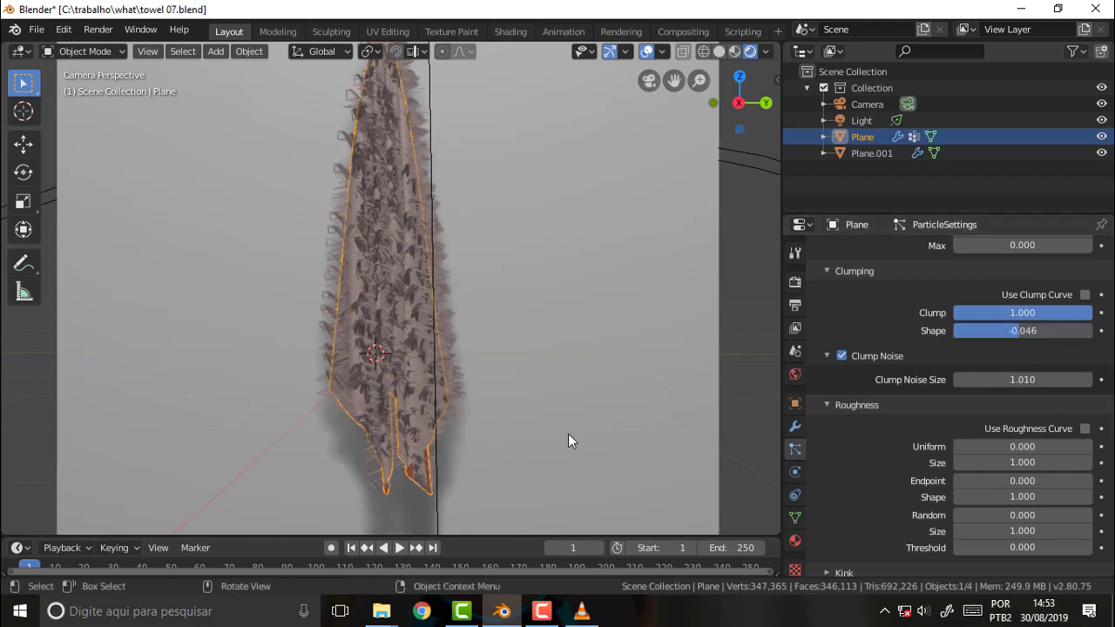
left_click_drag(1112, 409, 1112, 248)
scroll(994, 445, "down", 10)
scroll(994, 445, "down", 3)
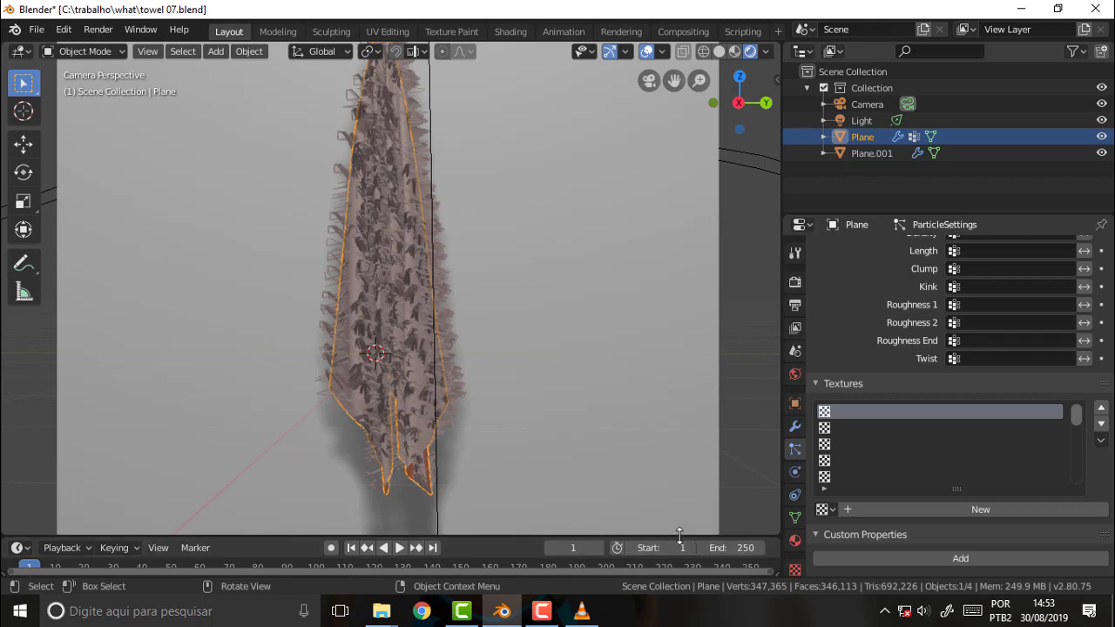
Raise the Timeline's top border so it shows frames 1–250 more roomily.
mouse_move(675, 535)
left_mouse_down()
mouse_move(673, 440)
mouse_move(673, 482)
left_mouse_up()
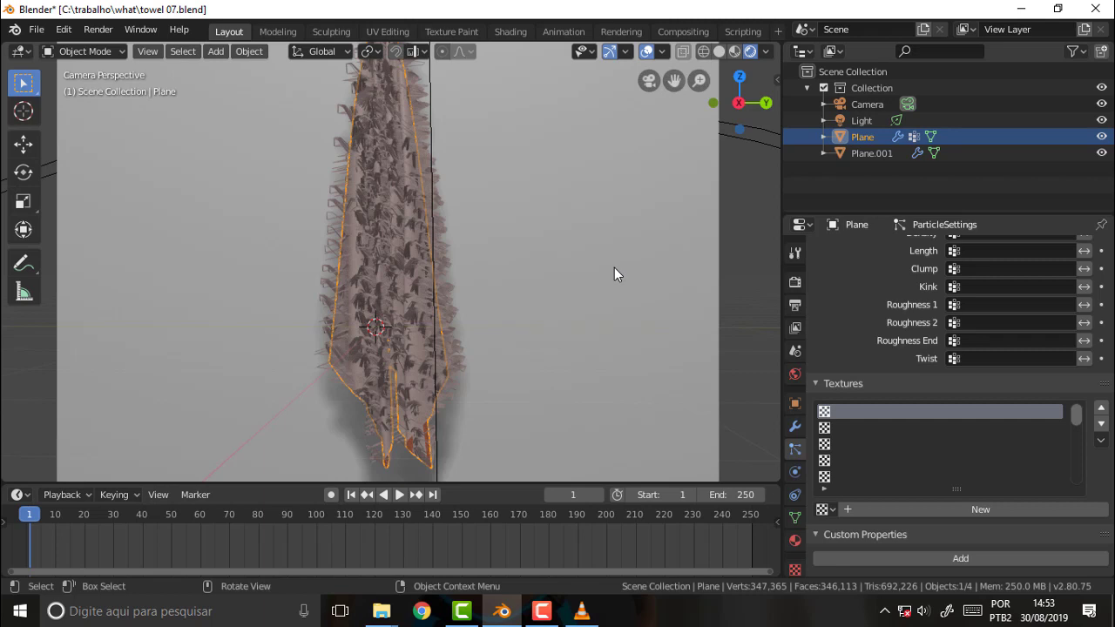